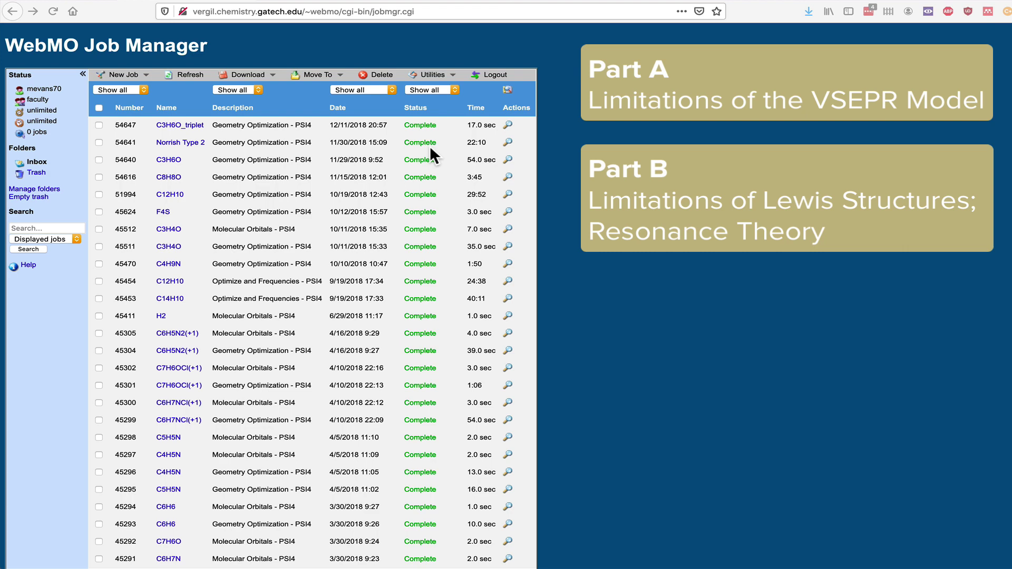
Scroll the job list to the February 2018 F4S, CO3(-2) and C3H6Cl(+1) jobs.
{"action": "scroll", "coordinate": [430, 149], "scroll_direction": "down", "scroll_amount": 1}
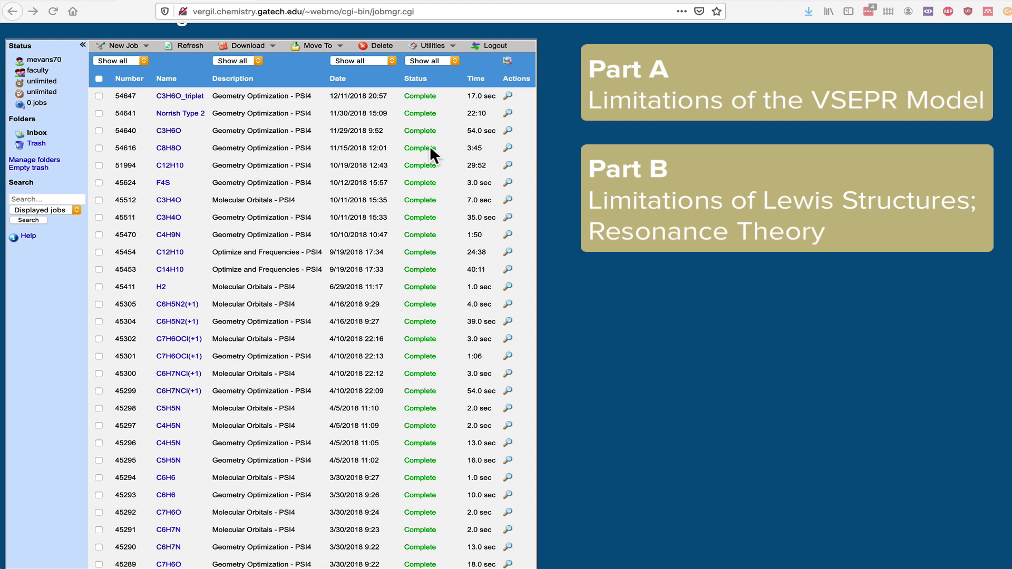
{"action": "scroll", "coordinate": [430, 149], "scroll_direction": "up", "scroll_amount": 1}
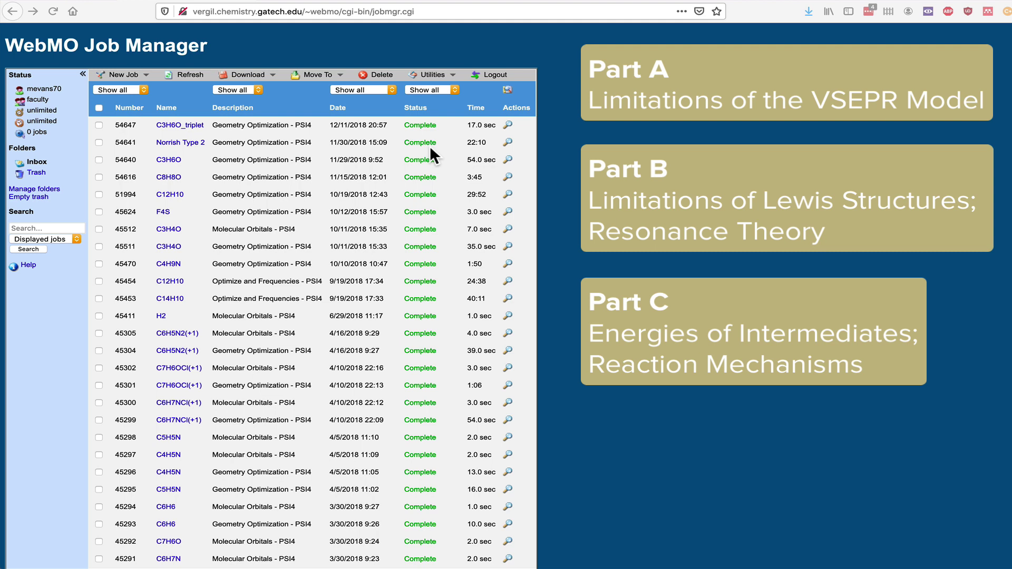
{"action": "scroll", "coordinate": [431, 150], "scroll_direction": "down", "scroll_amount": 7}
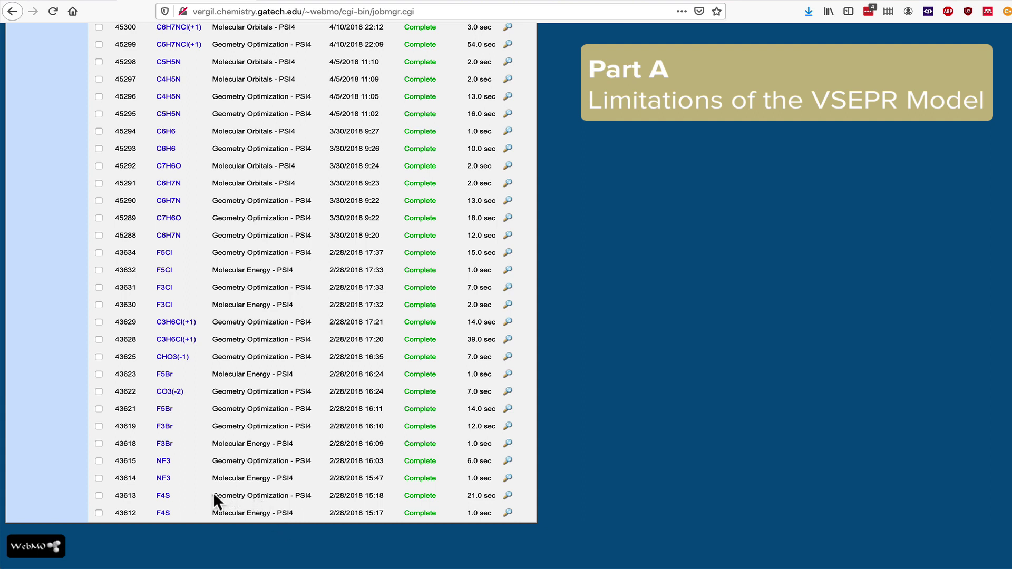
Open F4S geometry optimization job 43613 and rotate its see-saw molecule in the viewer.
{"action": "left_click", "coordinate": [163, 497]}
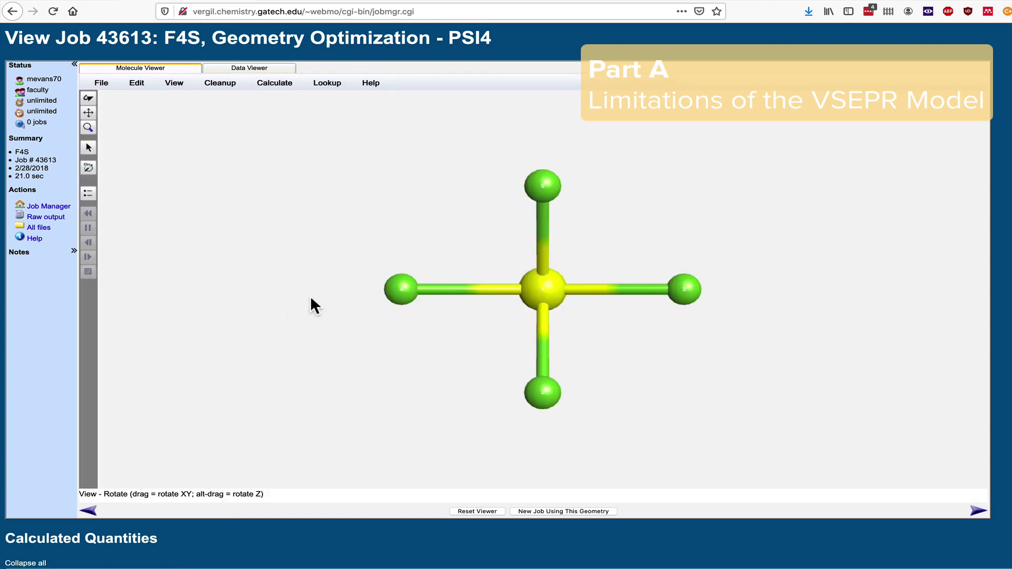
{"action": "left_click_drag", "start_coordinate": [686, 369], "coordinate": [631, 451]}
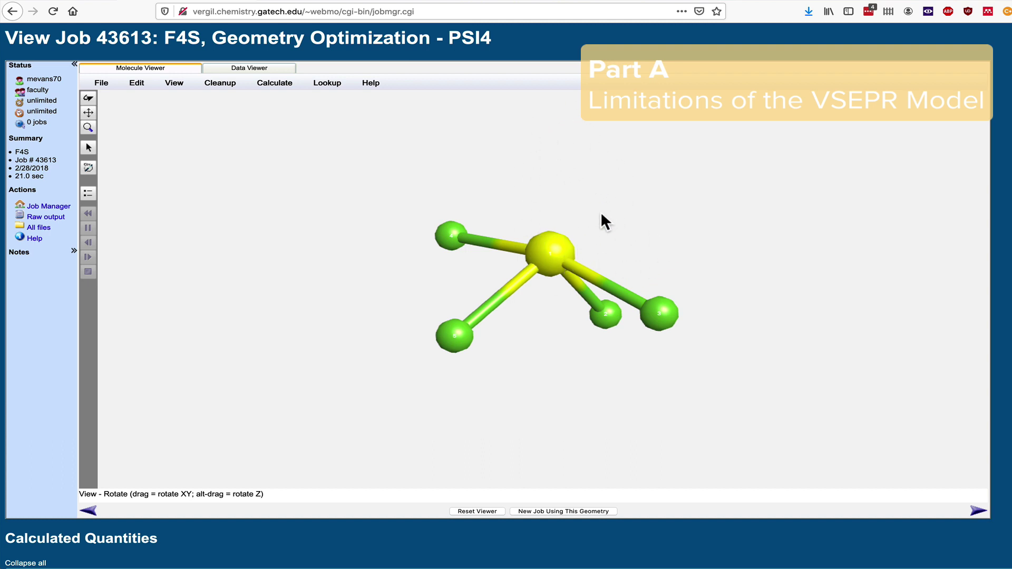
{"action": "left_click_drag", "start_coordinate": [601, 214], "coordinate": [680, 265]}
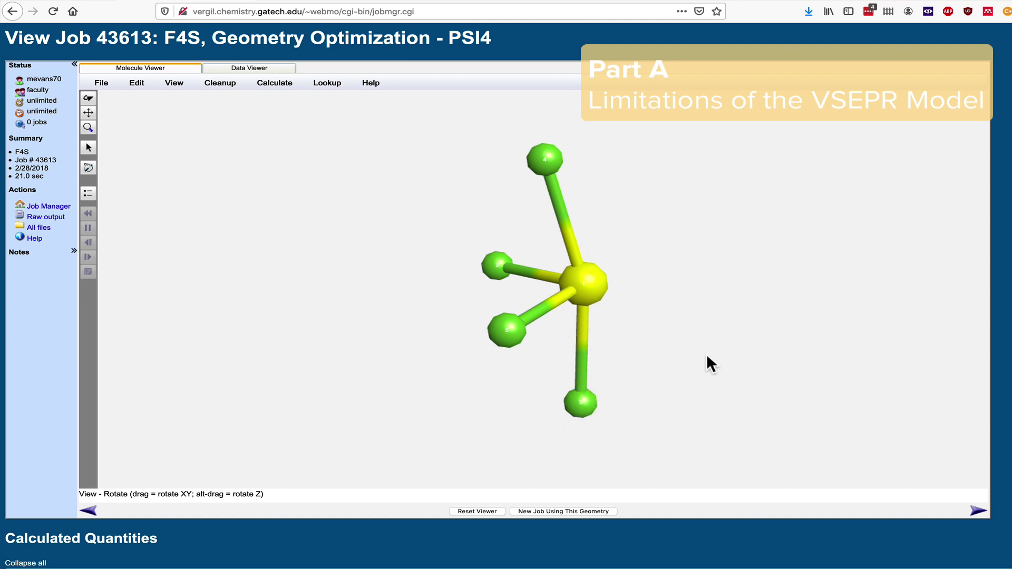
{"action": "left_click_drag", "start_coordinate": [707, 357], "coordinate": [671, 370]}
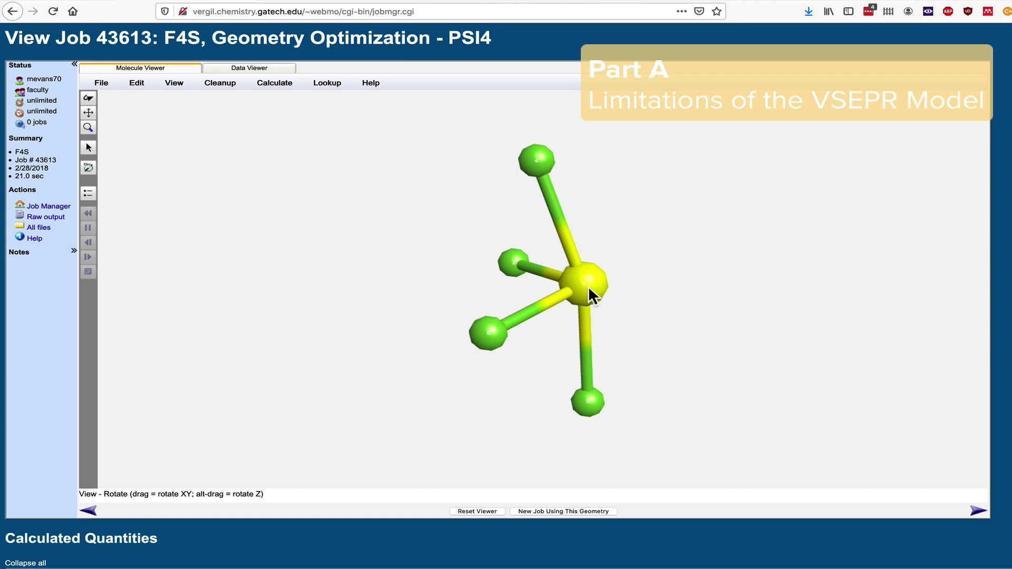
{"action": "left_click_drag", "start_coordinate": [514, 367], "coordinate": [534, 416]}
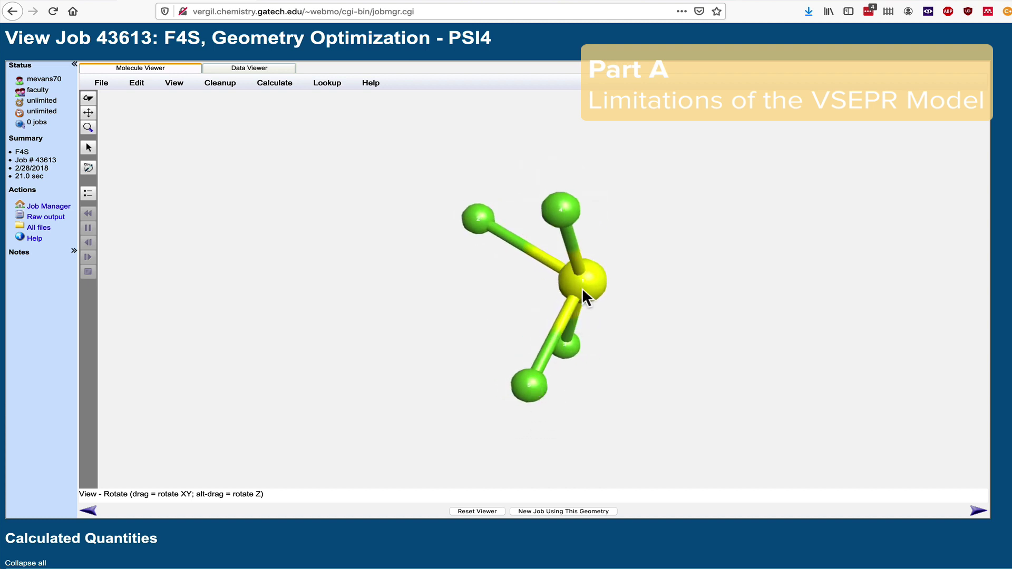
{"action": "left_click_drag", "start_coordinate": [651, 422], "coordinate": [627, 364]}
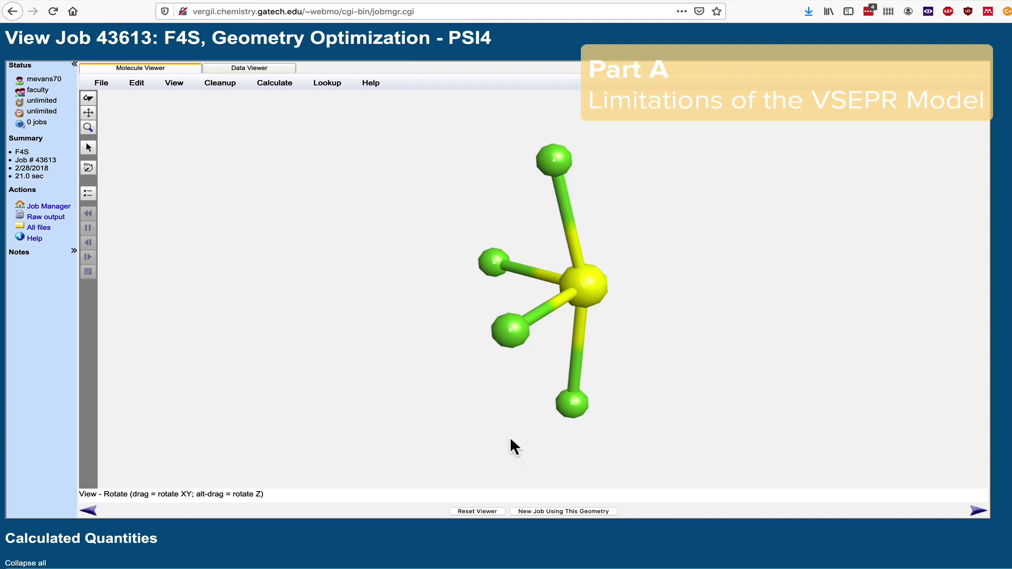
Measure the S–F bond and the 164.028° F–S–F angle between the top and bottom fluorines.
{"action": "left_click", "coordinate": [89, 147]}
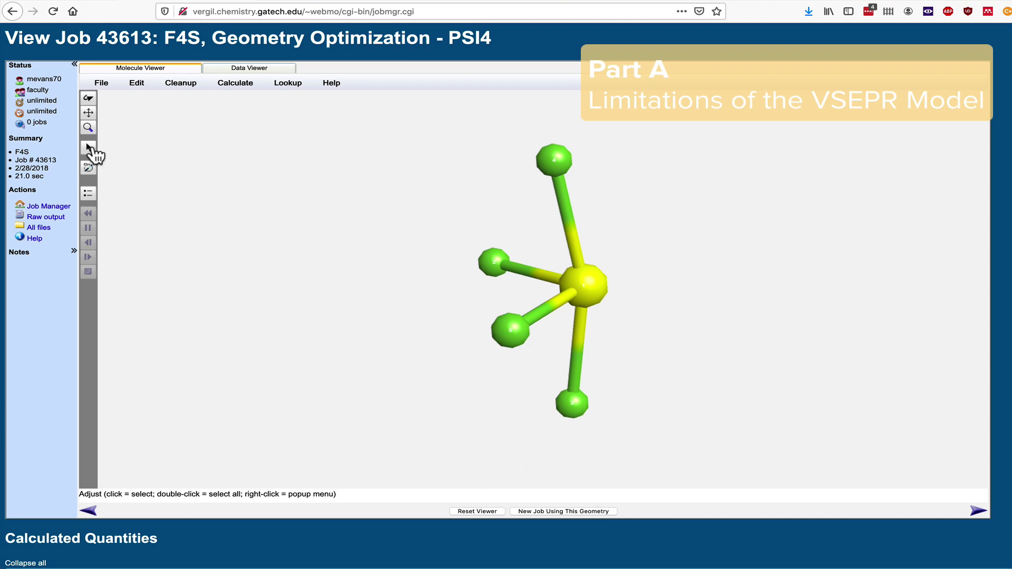
{"action": "left_click", "coordinate": [570, 407]}
{"action": "left_click", "coordinate": [584, 287], "text": "shift"}
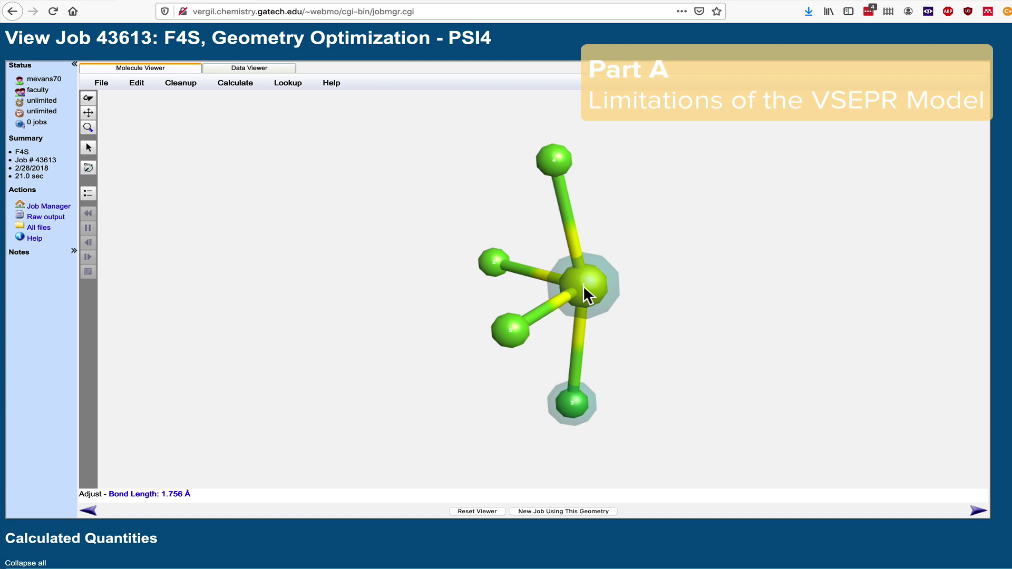
{"action": "left_click", "coordinate": [559, 161], "text": "shift"}
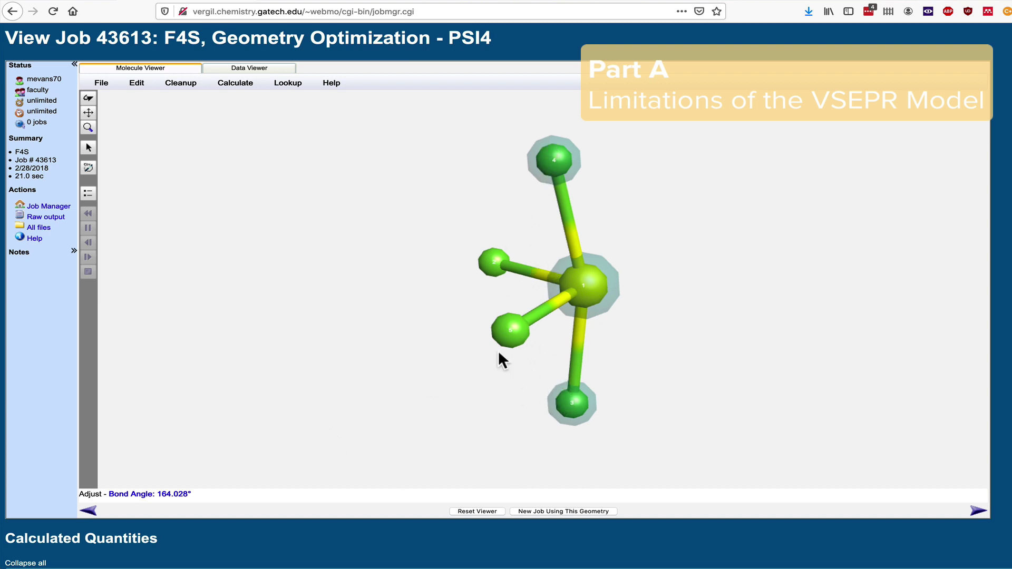
{"action": "left_click", "coordinate": [555, 165], "text": "shift"}
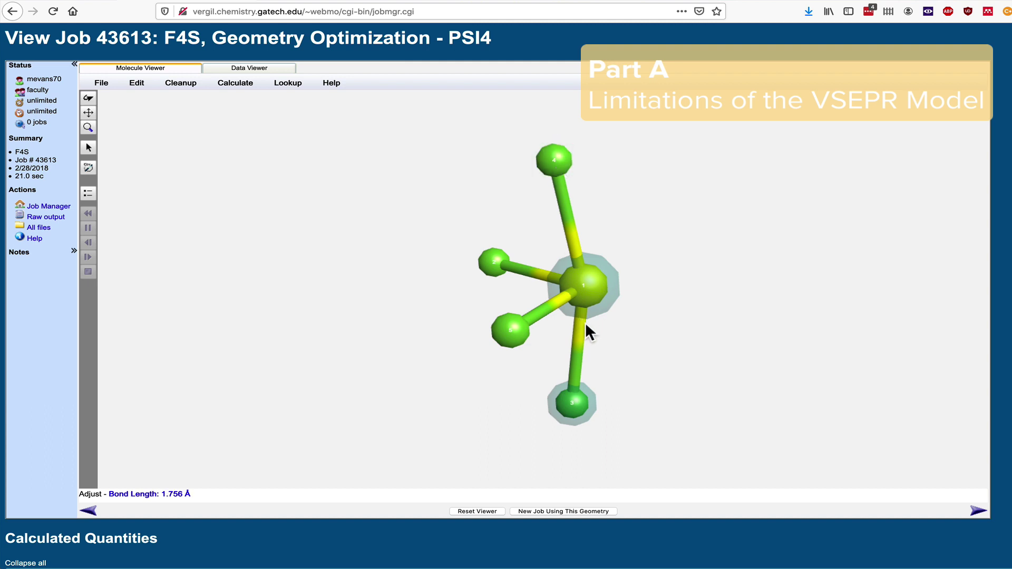
{"action": "left_click", "coordinate": [567, 410], "text": "shift"}
{"action": "left_click", "coordinate": [586, 291], "text": "shift"}
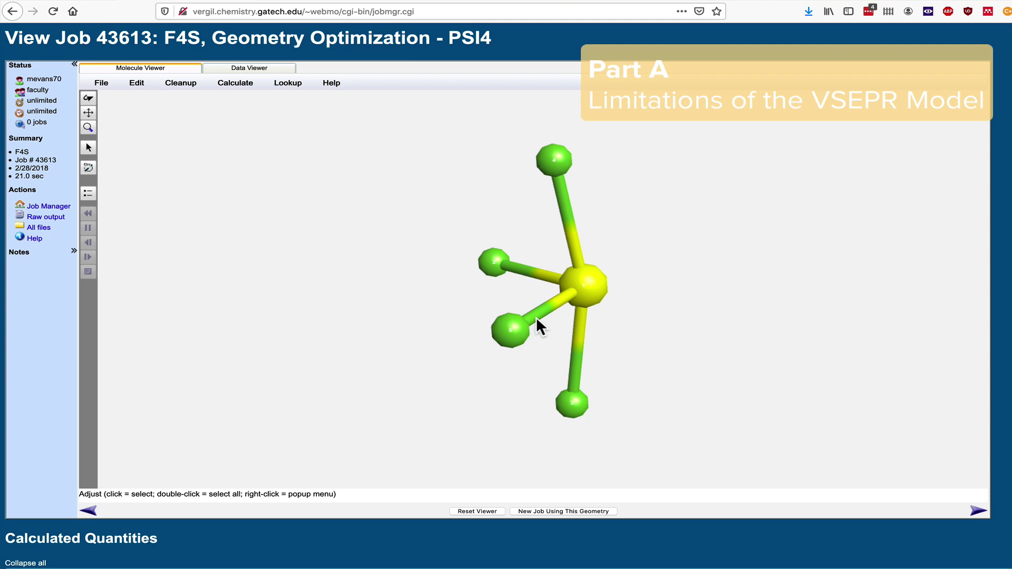
Measure the 106.394° F–S–F angle between the two left fluorines, then return to rotating.
{"action": "left_click", "coordinate": [508, 333]}
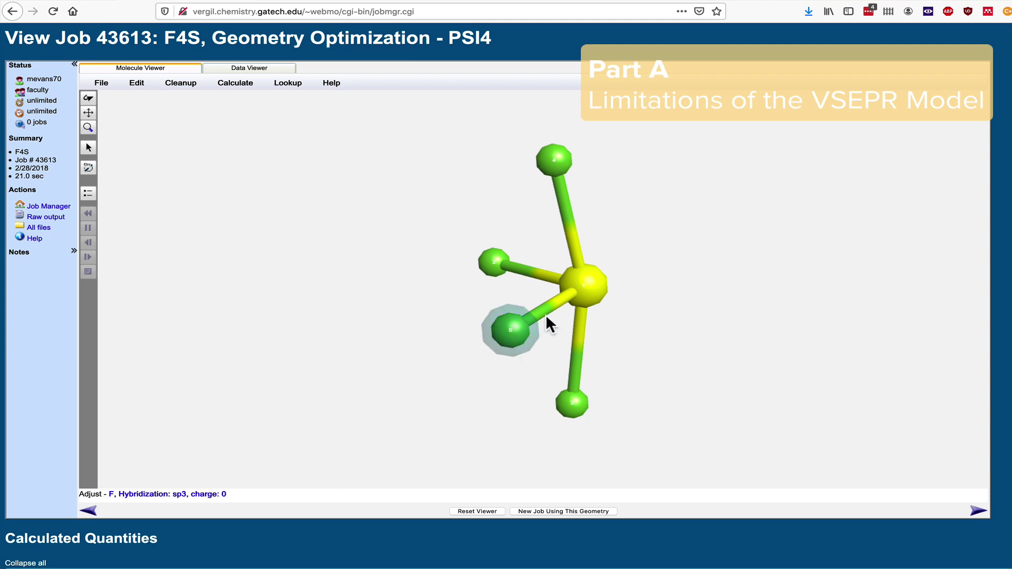
{"action": "left_click", "coordinate": [588, 287], "text": "shift"}
{"action": "left_click", "coordinate": [498, 267], "text": "shift"}
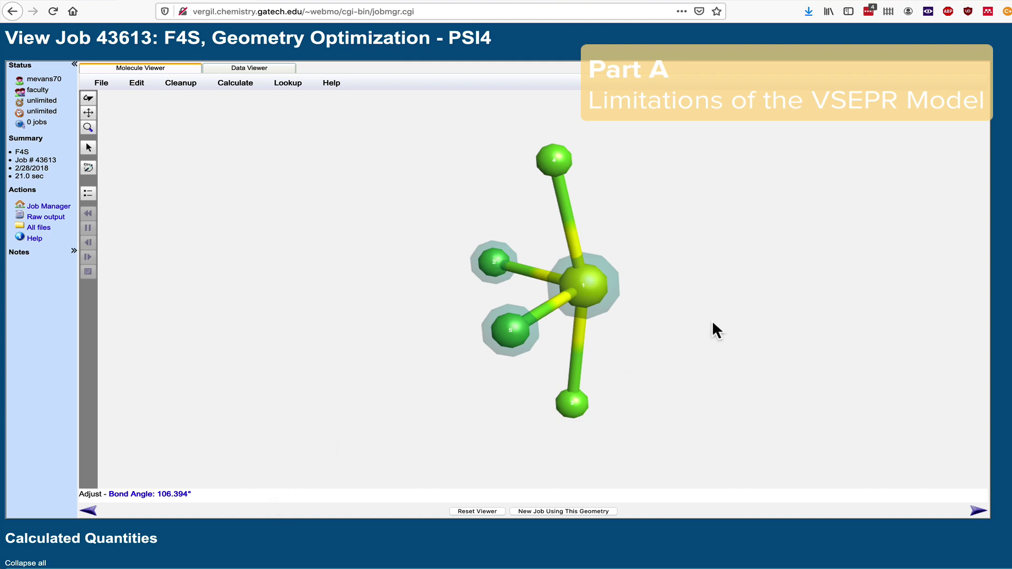
{"action": "left_click", "coordinate": [703, 378]}
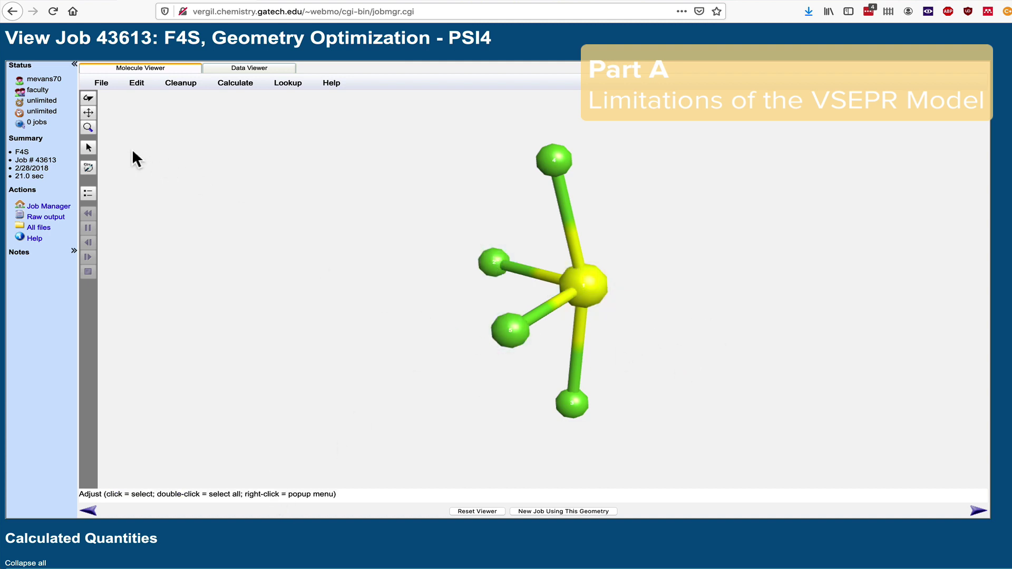
{"action": "left_click", "coordinate": [89, 99]}
{"action": "left_click_drag", "start_coordinate": [685, 269], "coordinate": [758, 237]}
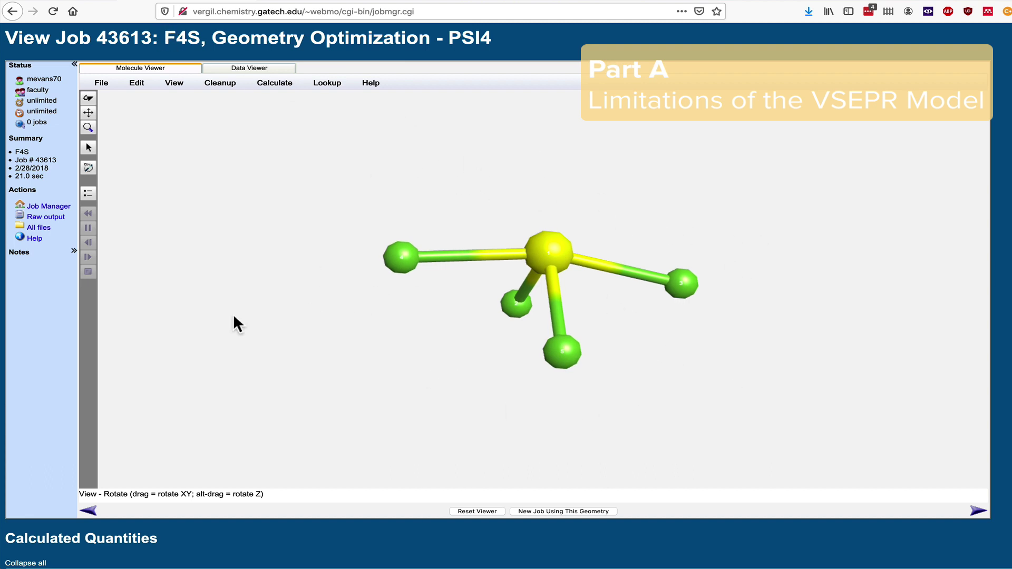
Return to the Job Manager and open CO3(-2) geometry optimization job 43622.
{"action": "left_click", "coordinate": [55, 206]}
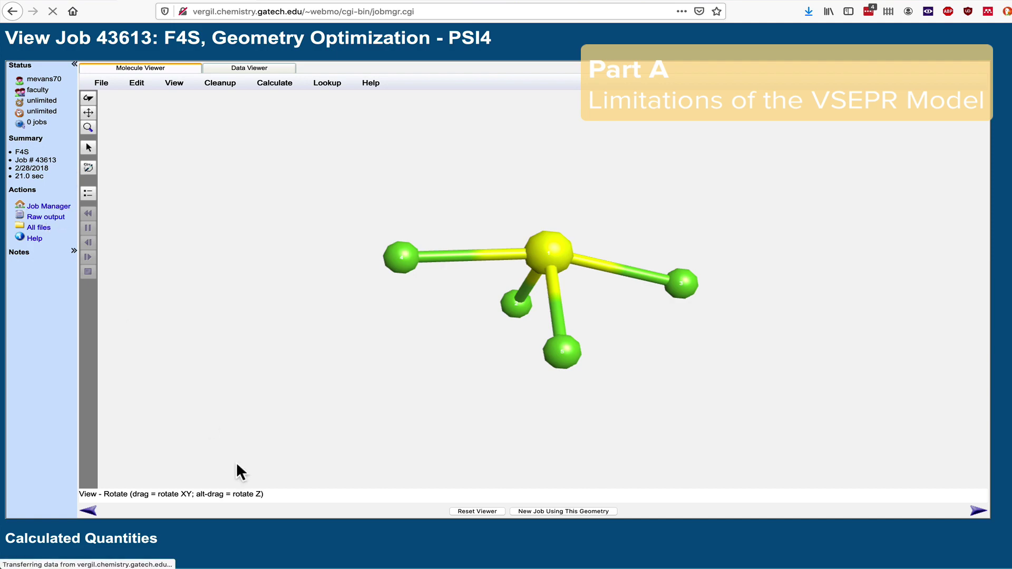
{"action": "scroll", "coordinate": [236, 461], "scroll_direction": "down", "scroll_amount": 10}
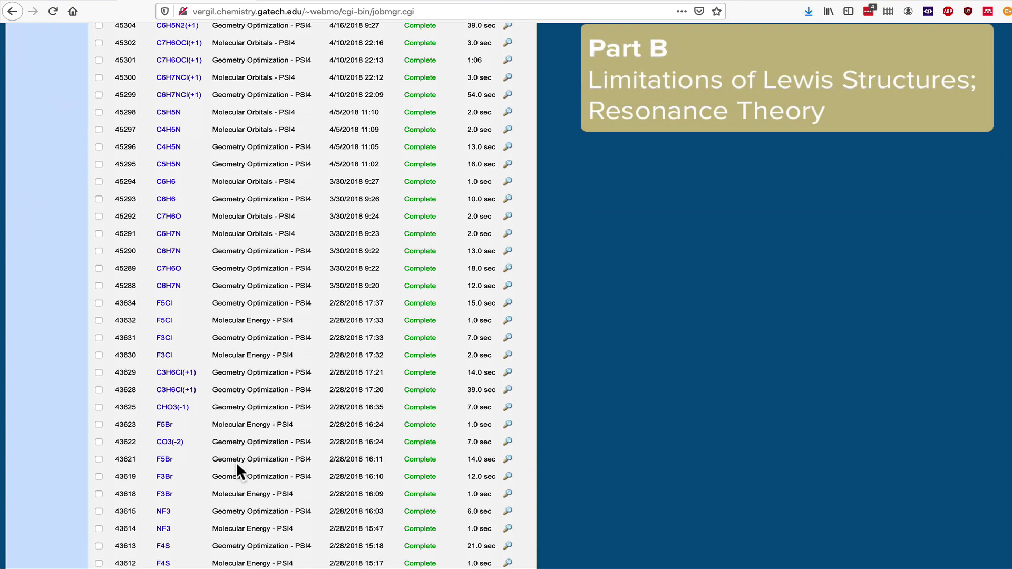
{"action": "scroll", "coordinate": [236, 462], "scroll_direction": "down", "scroll_amount": 2}
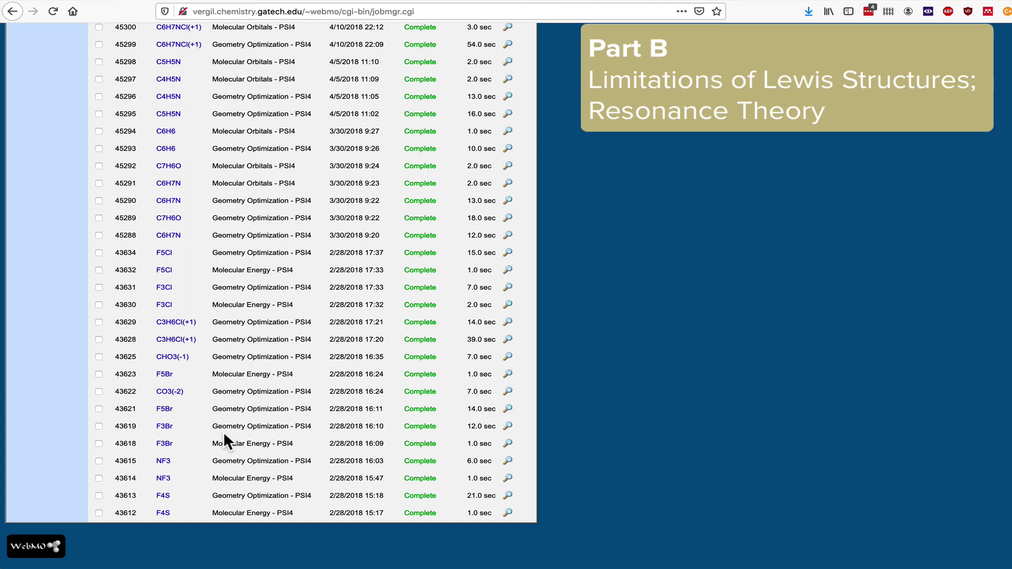
{"action": "left_click", "coordinate": [169, 394]}
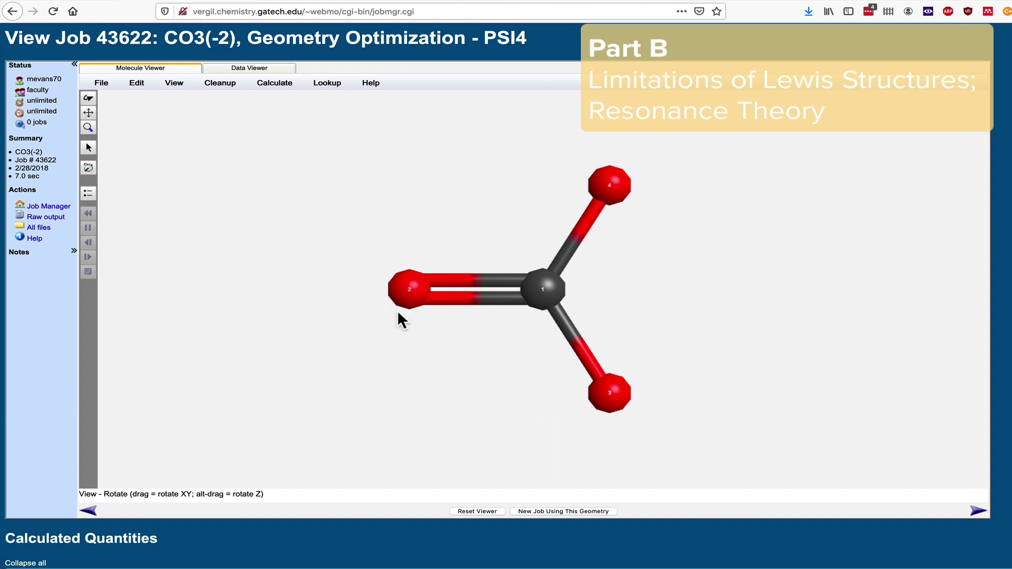
Rotate the optimized carbonate ion to inspect its trigonal planar geometry.
{"action": "mouse_move", "coordinate": [669, 374]}
{"action": "left_mouse_down"}
{"action": "mouse_move", "coordinate": [670, 356]}
{"action": "mouse_move", "coordinate": [647, 322]}
{"action": "mouse_move", "coordinate": [720, 346]}
{"action": "mouse_move", "coordinate": [698, 355]}
{"action": "mouse_move", "coordinate": [678, 343]}
{"action": "mouse_move", "coordinate": [672, 364]}
{"action": "left_mouse_up"}
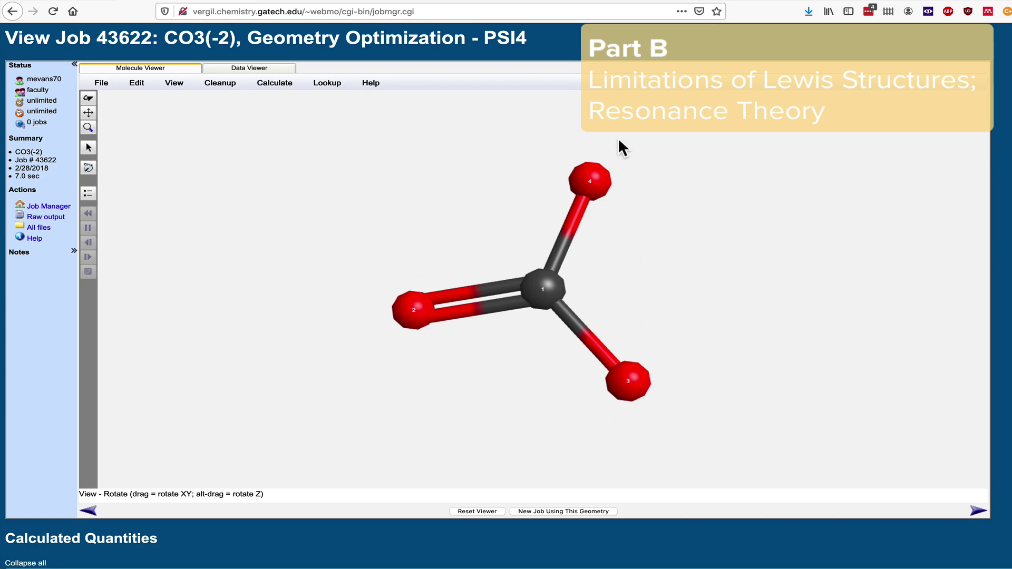
Highlight the three oxygen partial charges, each about -0.870, in the Partial Charges table.
{"action": "scroll", "coordinate": [529, 538], "scroll_direction": "down", "scroll_amount": 6}
{"action": "scroll", "coordinate": [529, 536], "scroll_direction": "down", "scroll_amount": 2}
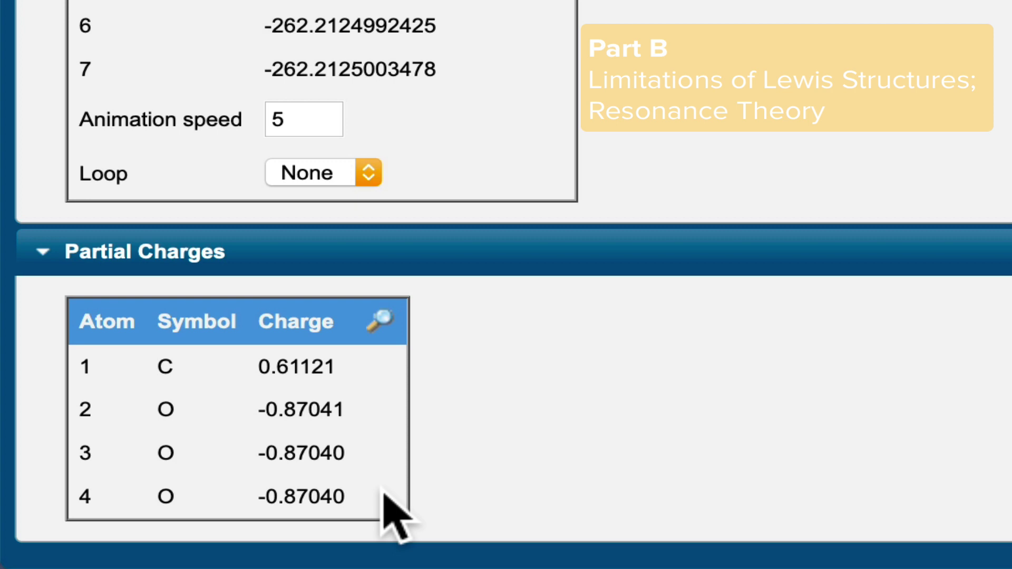
{"action": "left_click_drag", "start_coordinate": [134, 548], "coordinate": [74, 532]}
{"action": "left_click_drag", "start_coordinate": [213, 464], "coordinate": [90, 406]}
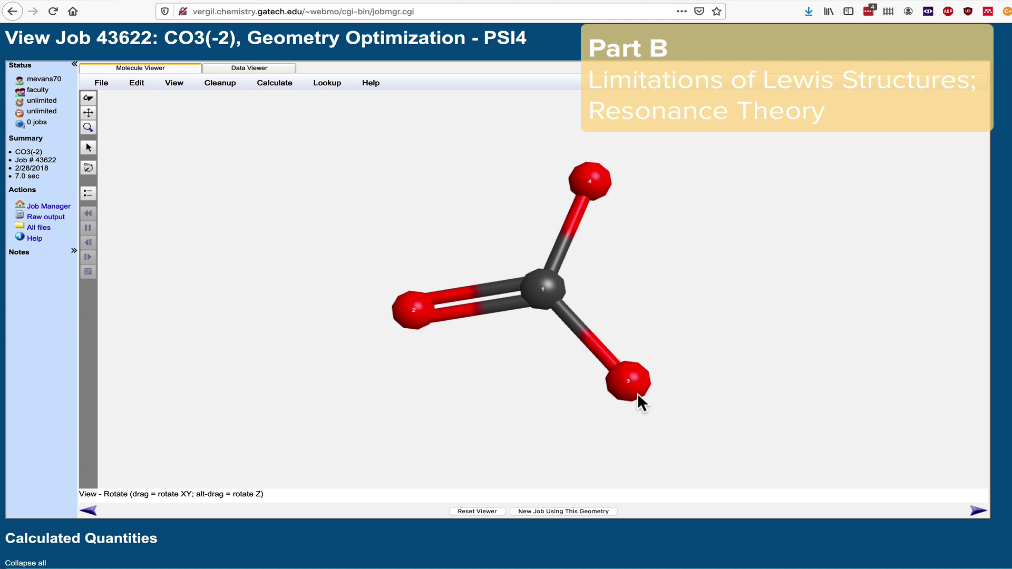
{"action": "left_click_drag", "start_coordinate": [707, 407], "coordinate": [711, 365]}
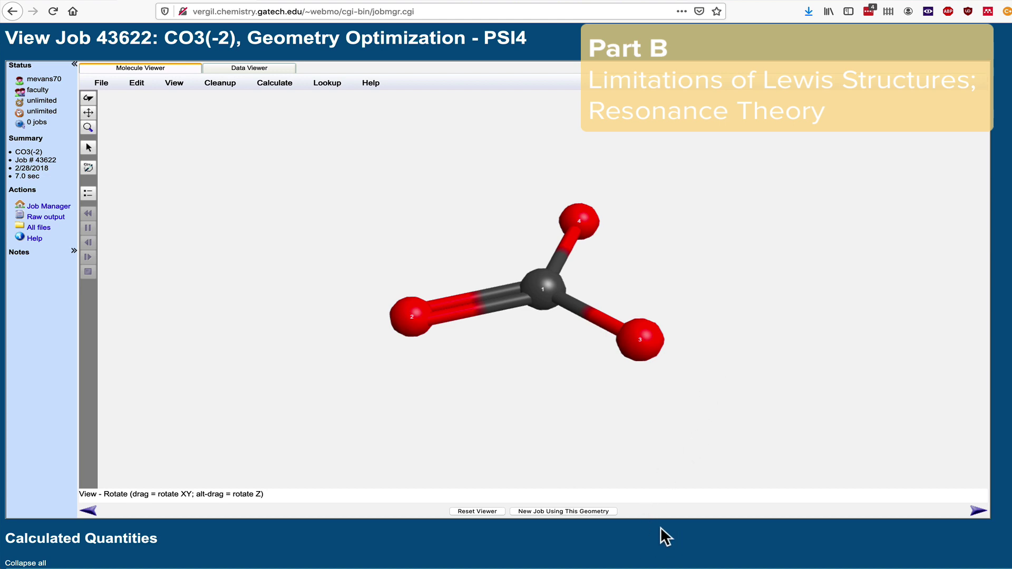
{"action": "scroll", "coordinate": [660, 527], "scroll_direction": "down", "scroll_amount": 8}
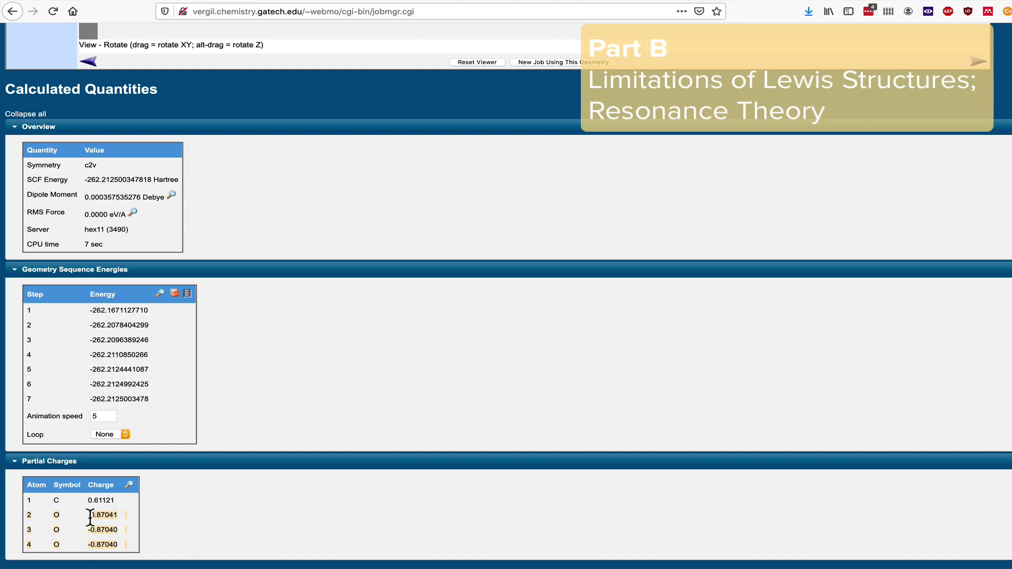
{"action": "left_click", "coordinate": [32, 522]}
{"action": "left_click_drag", "start_coordinate": [105, 529], "coordinate": [121, 549]}
Scroll back up to the carbonate model and select the Adjust arrow tool.
{"action": "scroll", "coordinate": [410, 497], "scroll_direction": "up", "scroll_amount": 1}
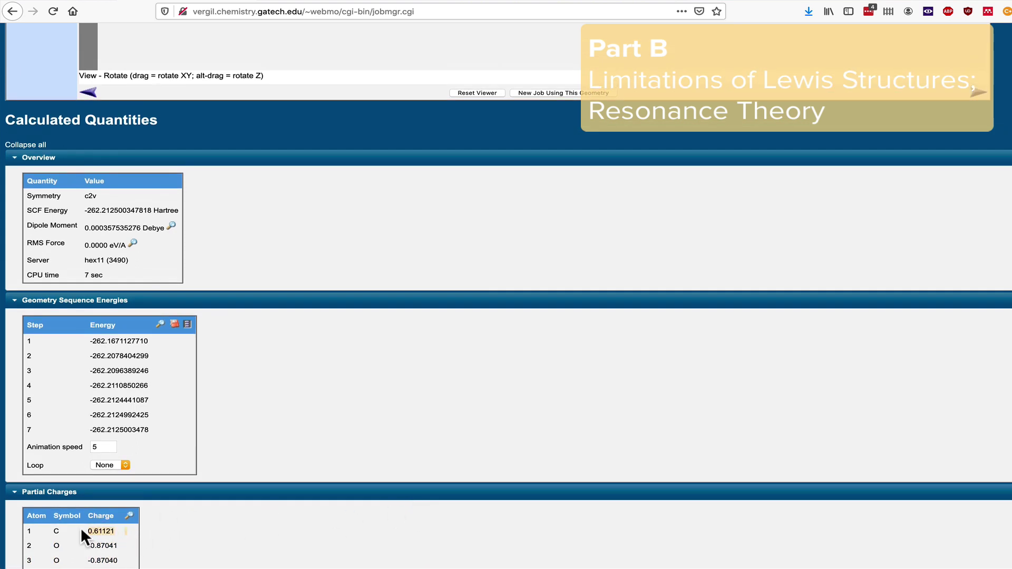
{"action": "scroll", "coordinate": [619, 453], "scroll_direction": "up", "scroll_amount": 10}
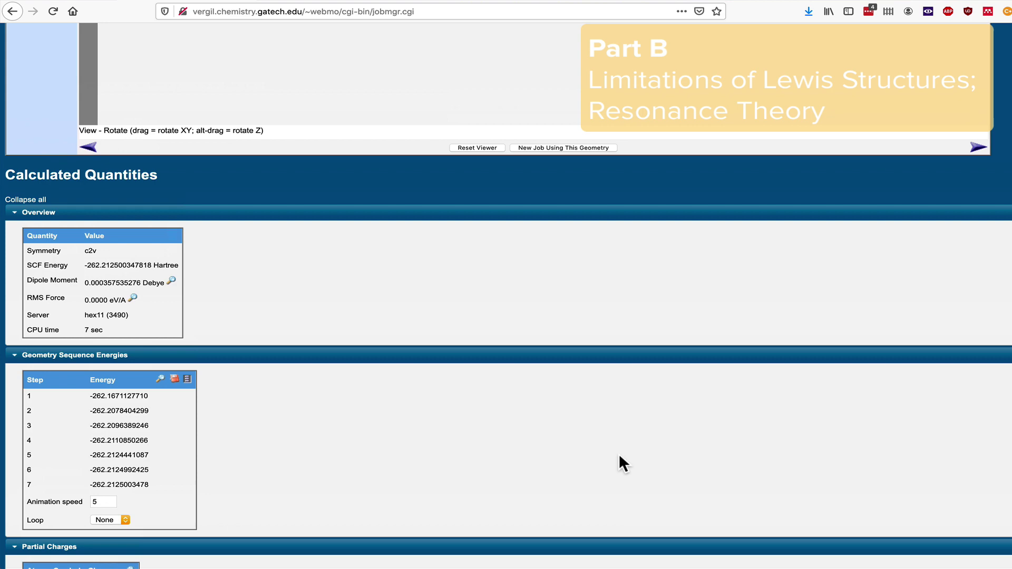
{"action": "left_click_drag", "start_coordinate": [569, 289], "coordinate": [578, 321]}
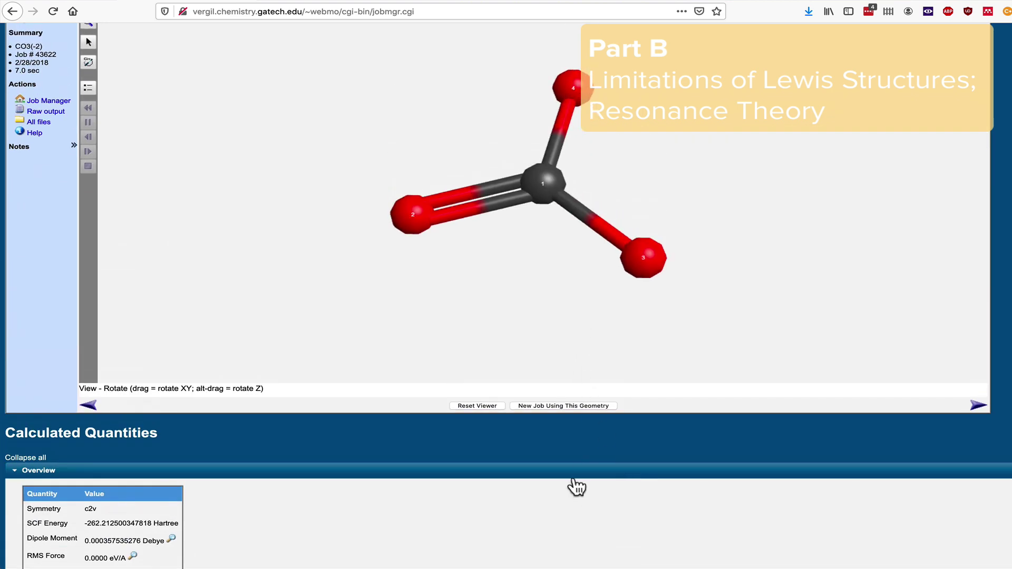
{"action": "scroll", "coordinate": [576, 484], "scroll_direction": "up", "scroll_amount": 2}
{"action": "scroll", "coordinate": [551, 491], "scroll_direction": "up", "scroll_amount": 1}
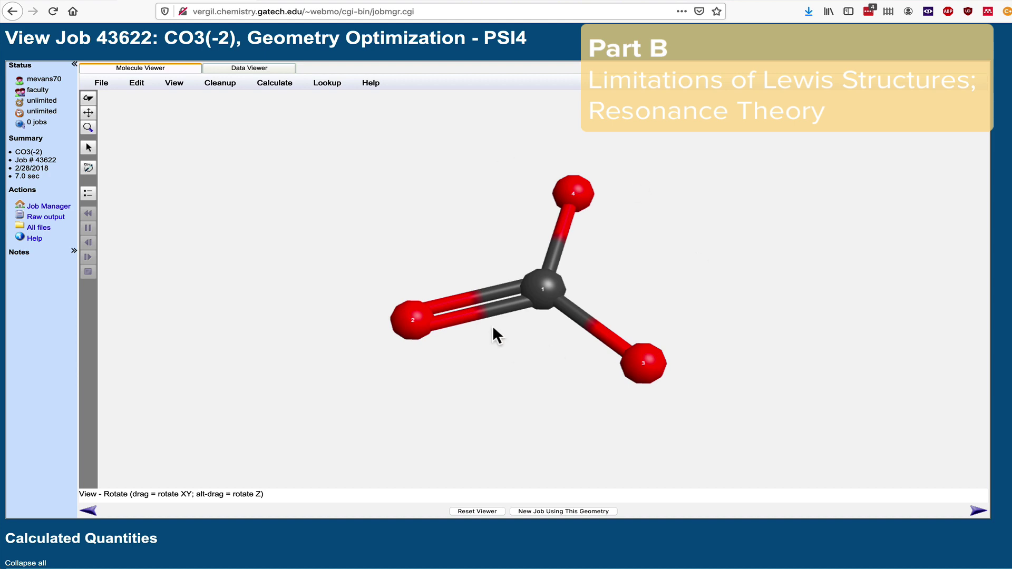
{"action": "scroll", "coordinate": [474, 560], "scroll_direction": "down", "scroll_amount": 15}
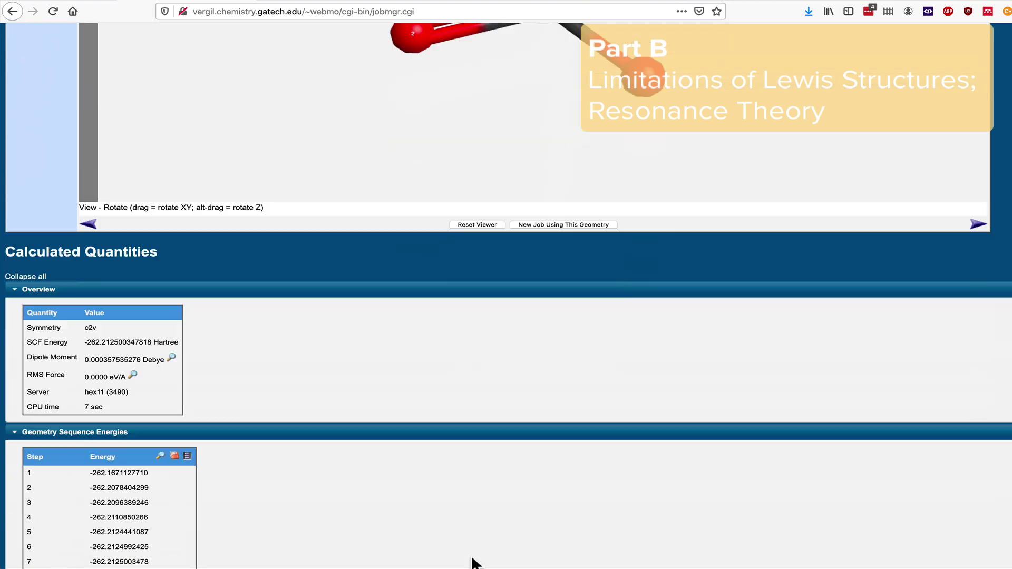
{"action": "scroll", "coordinate": [472, 560], "scroll_direction": "up", "scroll_amount": 15}
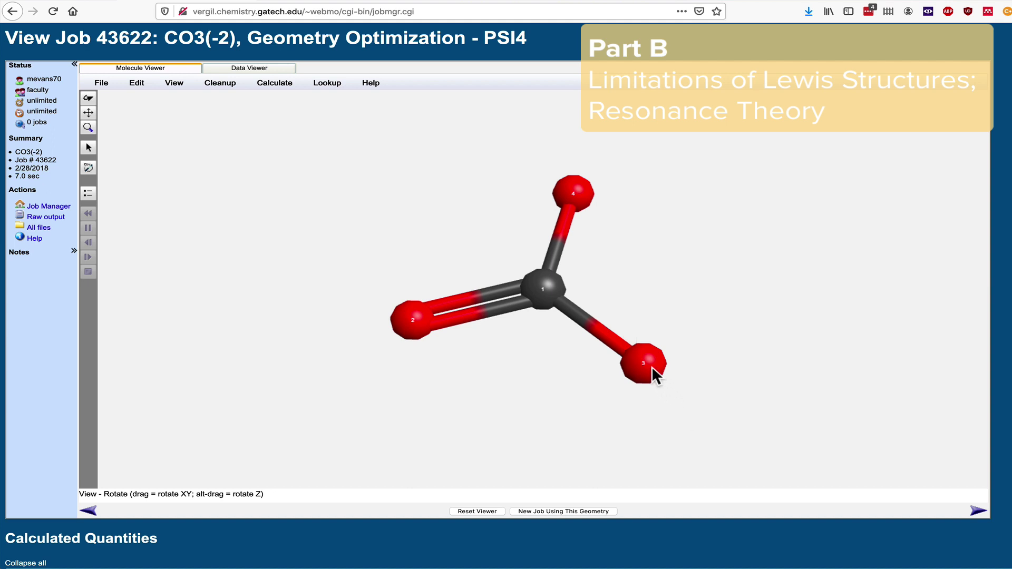
{"action": "left_click", "coordinate": [88, 147]}
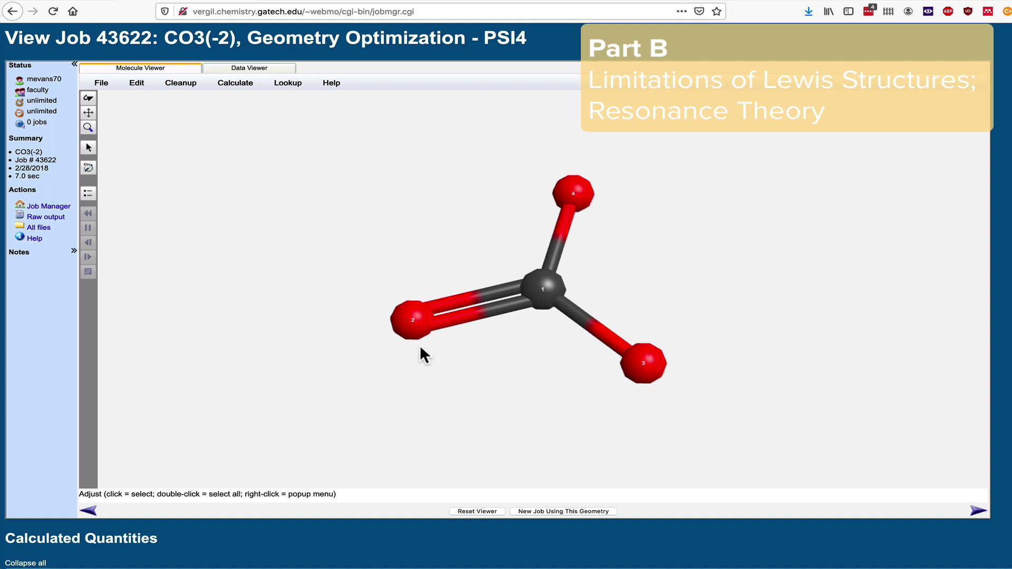
Read the 1.311 Å C–O bond and 119.983° O–C–O angle from O4, C1 and O3.
{"action": "left_click", "coordinate": [573, 179]}
{"action": "left_click", "coordinate": [546, 275]}
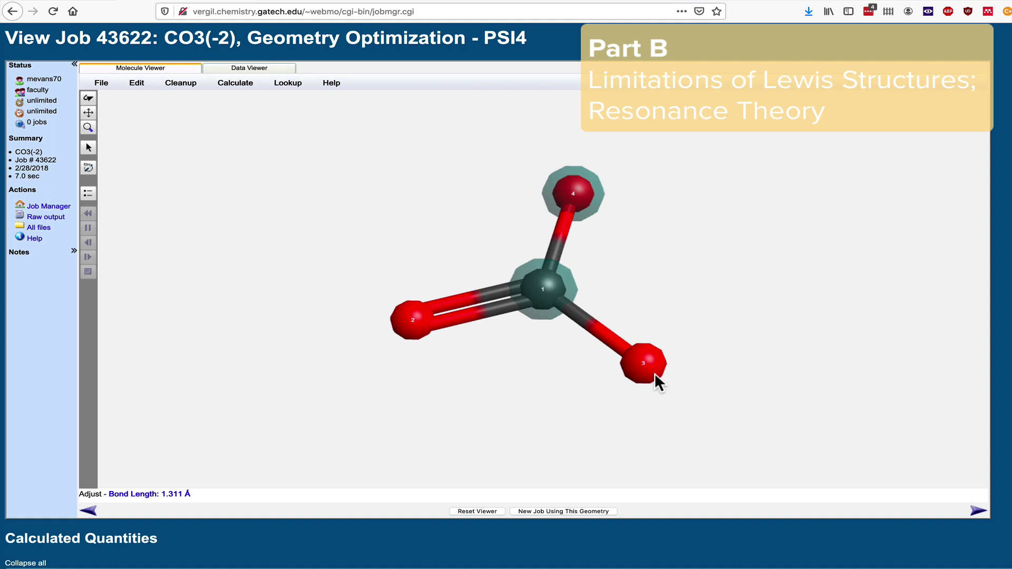
{"action": "left_click", "coordinate": [649, 370]}
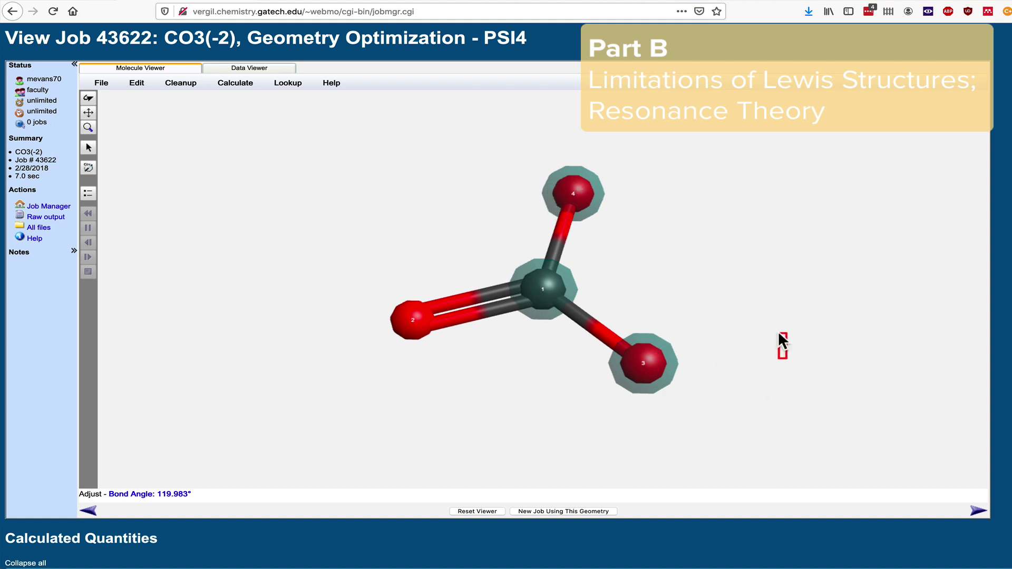
{"action": "left_click", "coordinate": [778, 333]}
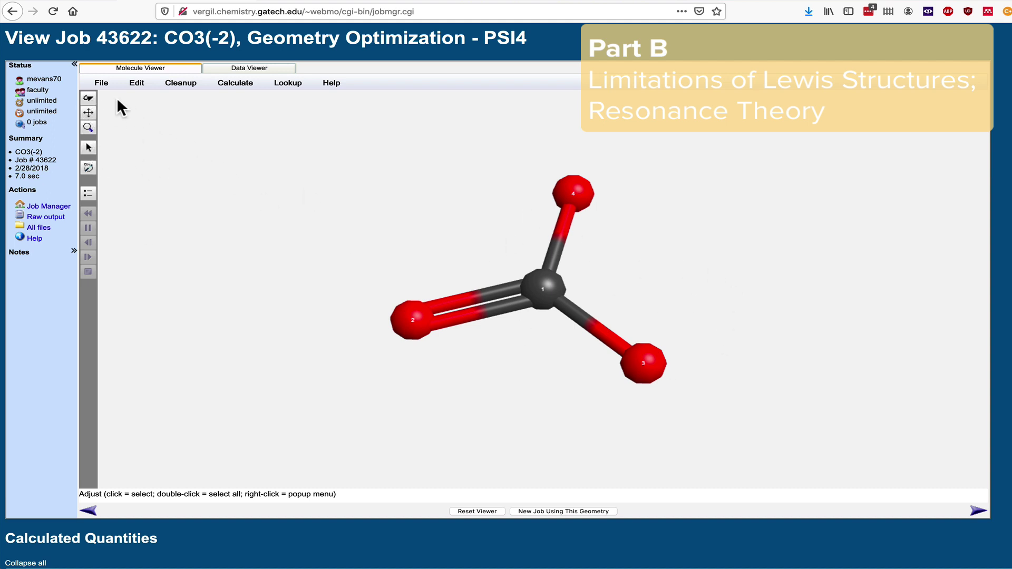
{"action": "left_click", "coordinate": [88, 98]}
{"action": "left_click_drag", "start_coordinate": [789, 258], "coordinate": [793, 285]}
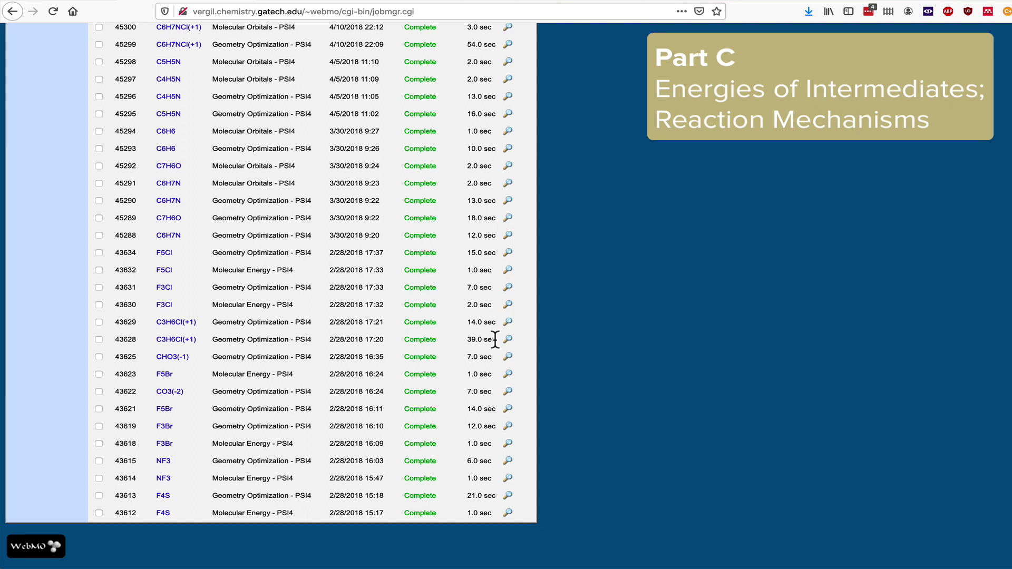
{"action": "left_click_drag", "start_coordinate": [495, 339], "coordinate": [114, 326]}
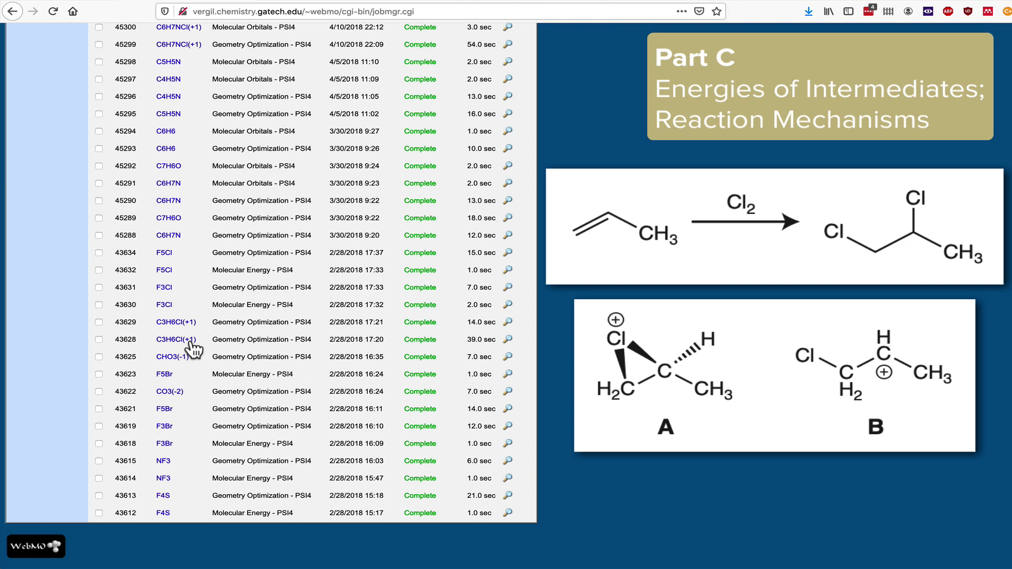
Open C3H6Cl(+1) job 43628 and rotate its bridged chloronium ring to compare with intermediate A.
{"action": "left_click", "coordinate": [184, 340]}
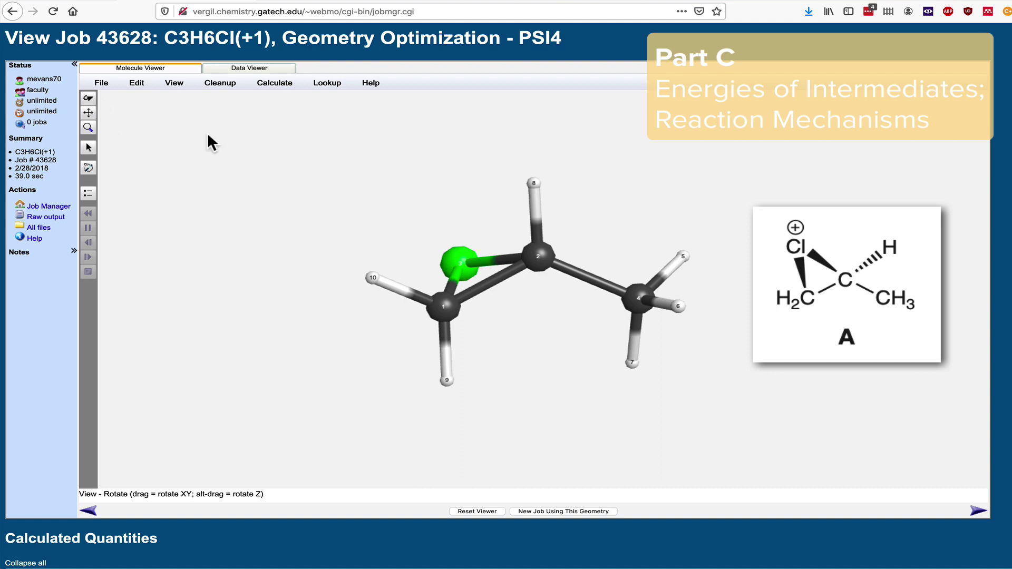
{"action": "left_click_drag", "start_coordinate": [688, 200], "coordinate": [725, 279]}
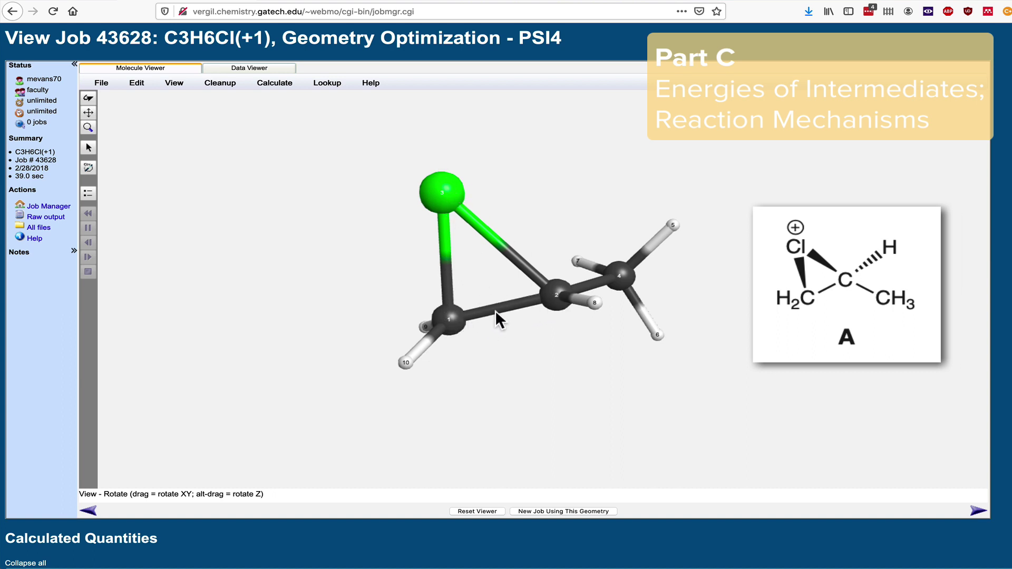
{"action": "left_click_drag", "start_coordinate": [534, 359], "coordinate": [554, 379]}
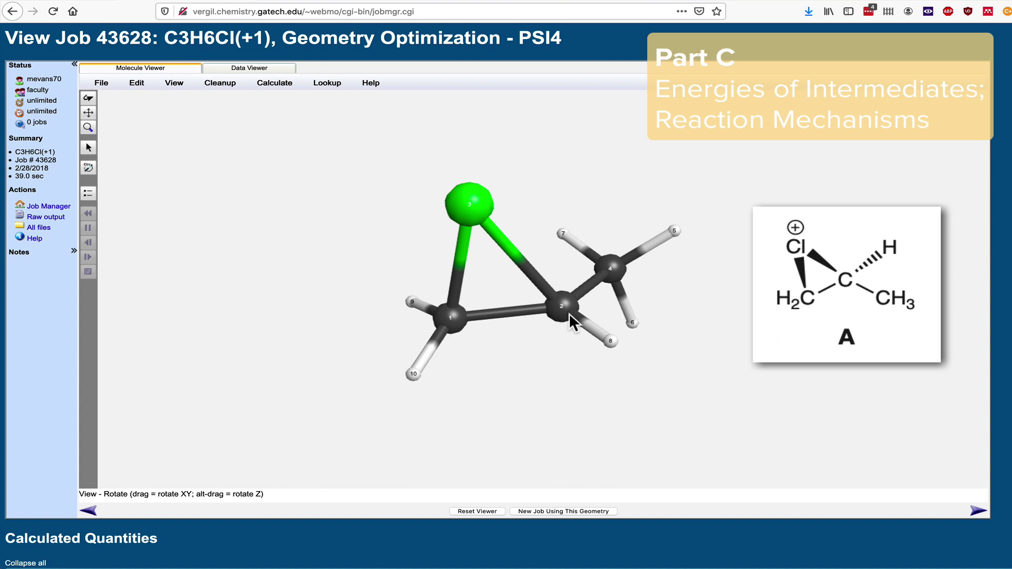
{"action": "left_click_drag", "start_coordinate": [709, 330], "coordinate": [744, 362]}
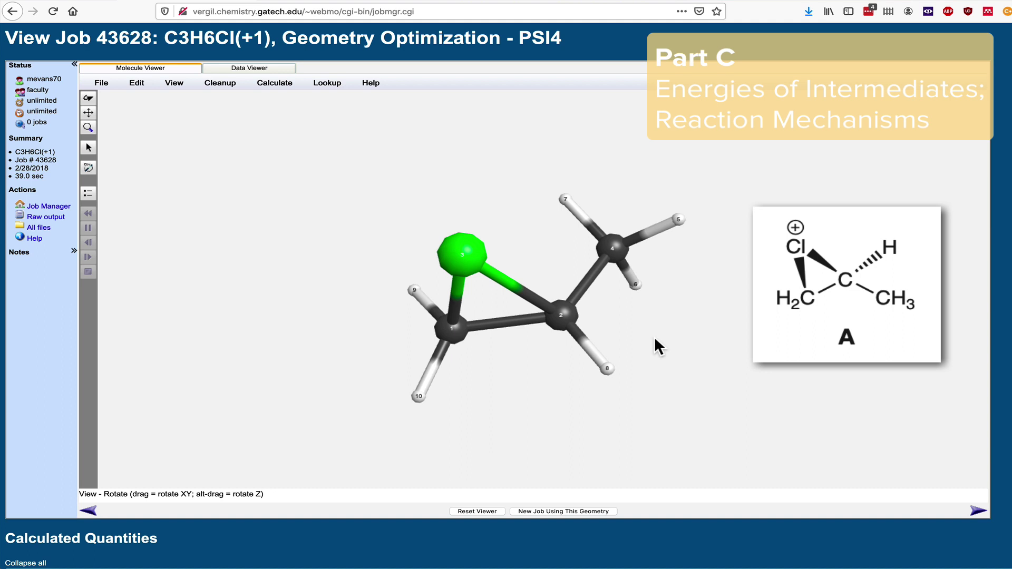
{"action": "left_click_drag", "start_coordinate": [675, 340], "coordinate": [665, 321]}
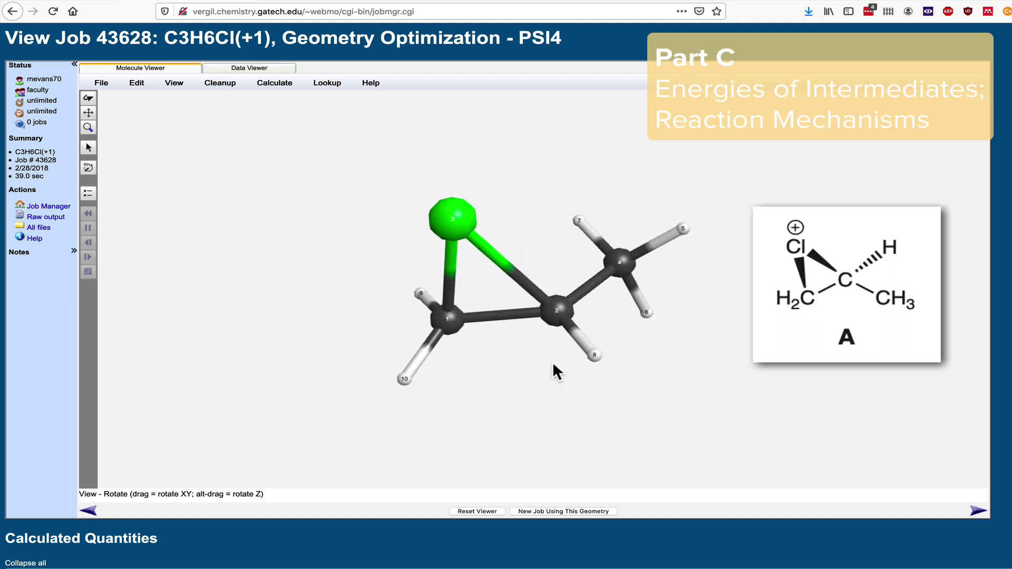
{"action": "left_click_drag", "start_coordinate": [668, 381], "coordinate": [680, 430]}
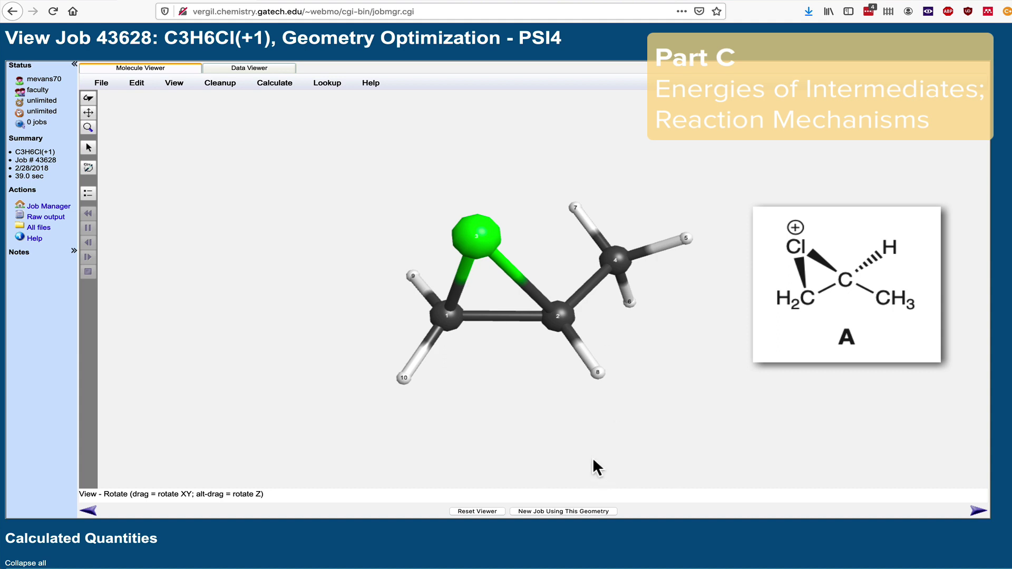
{"action": "mouse_move", "coordinate": [517, 401]}
{"action": "left_mouse_down"}
{"action": "mouse_move", "coordinate": [516, 425]}
{"action": "mouse_move", "coordinate": [519, 416]}
{"action": "left_mouse_up"}
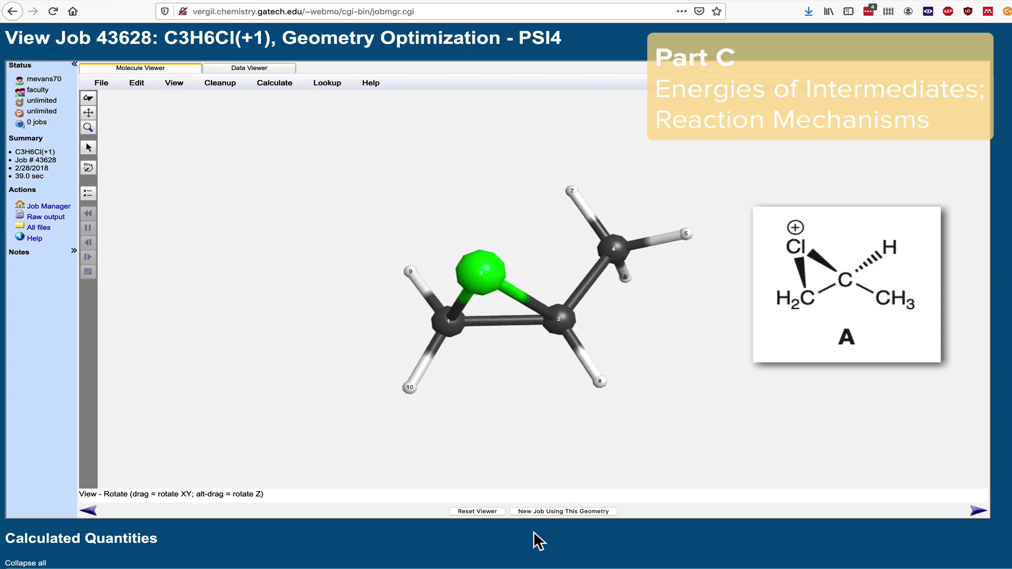
Highlight the step 13 energy -576.2669800037 and the step 1 energy in Geometry Sequence Energies.
{"action": "scroll", "coordinate": [527, 537], "scroll_direction": "down", "scroll_amount": 7}
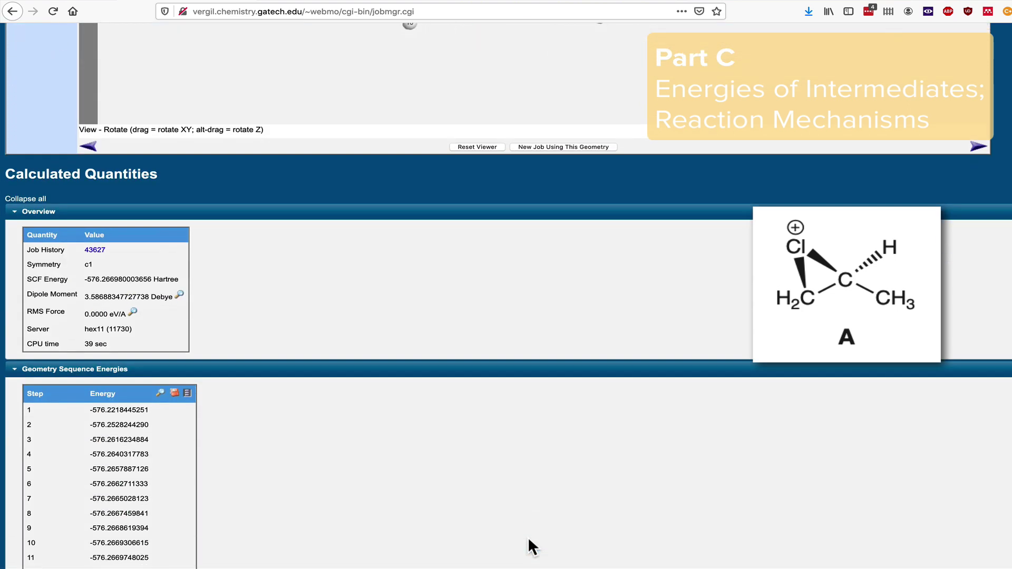
{"action": "scroll", "coordinate": [527, 536], "scroll_direction": "down", "scroll_amount": 5}
{"action": "scroll", "coordinate": [528, 537], "scroll_direction": "up", "scroll_amount": 3}
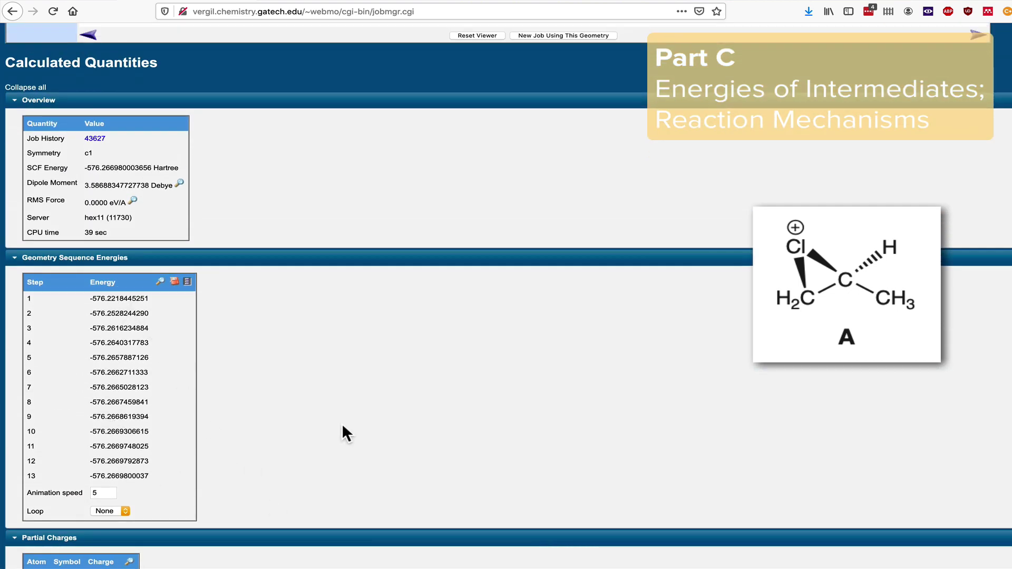
{"action": "scroll", "coordinate": [342, 423], "scroll_direction": "up", "scroll_amount": 10}
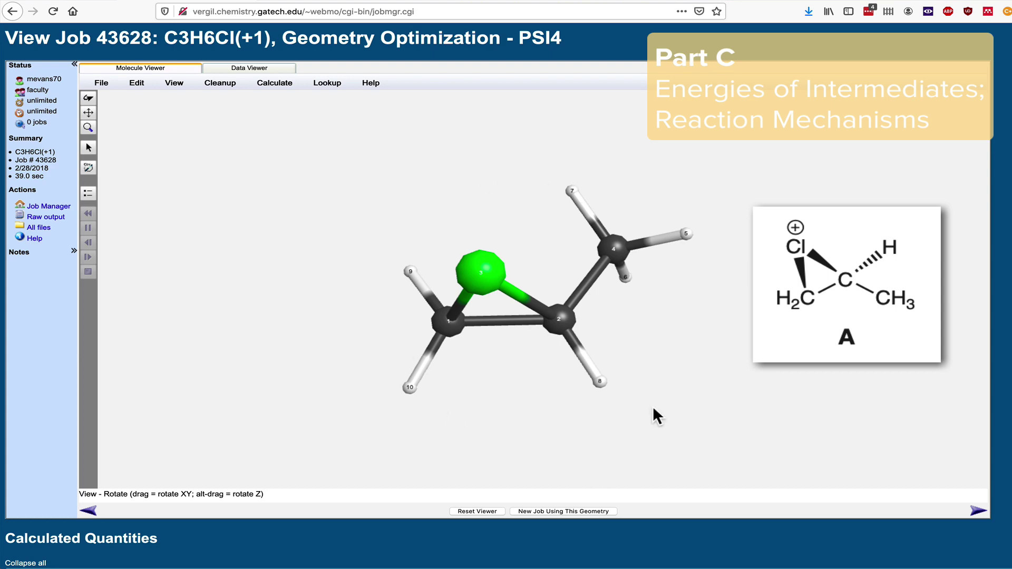
{"action": "scroll", "coordinate": [508, 552], "scroll_direction": "down", "scroll_amount": 8}
{"action": "scroll", "coordinate": [508, 551], "scroll_direction": "down", "scroll_amount": 3}
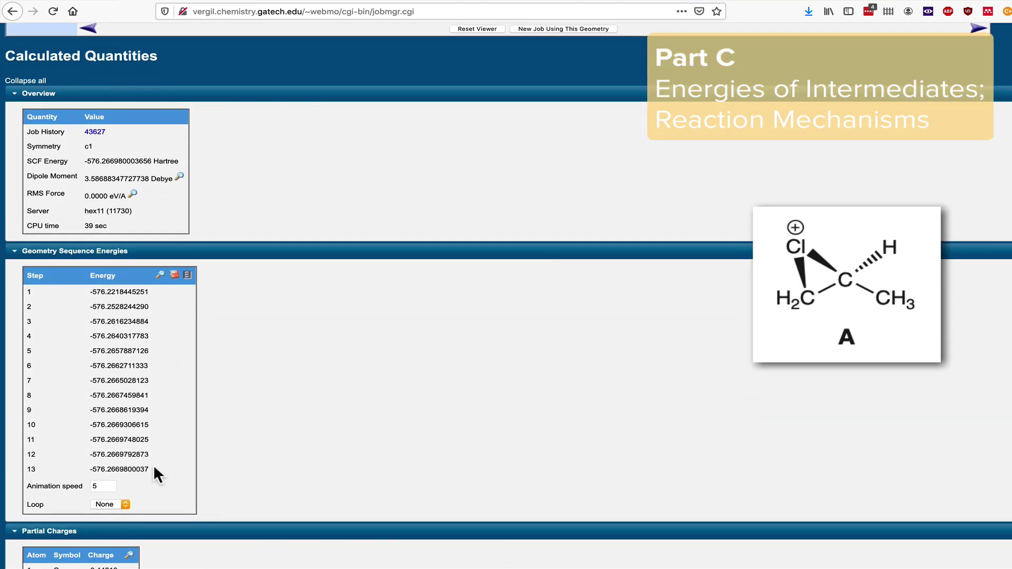
{"action": "left_click_drag", "start_coordinate": [154, 468], "coordinate": [25, 469]}
{"action": "left_click_drag", "start_coordinate": [88, 288], "coordinate": [141, 292]}
Open C3H6Cl(+1) job 43629 from the job list and rotate its open-chain cation.
{"action": "left_click", "coordinate": [165, 301]}
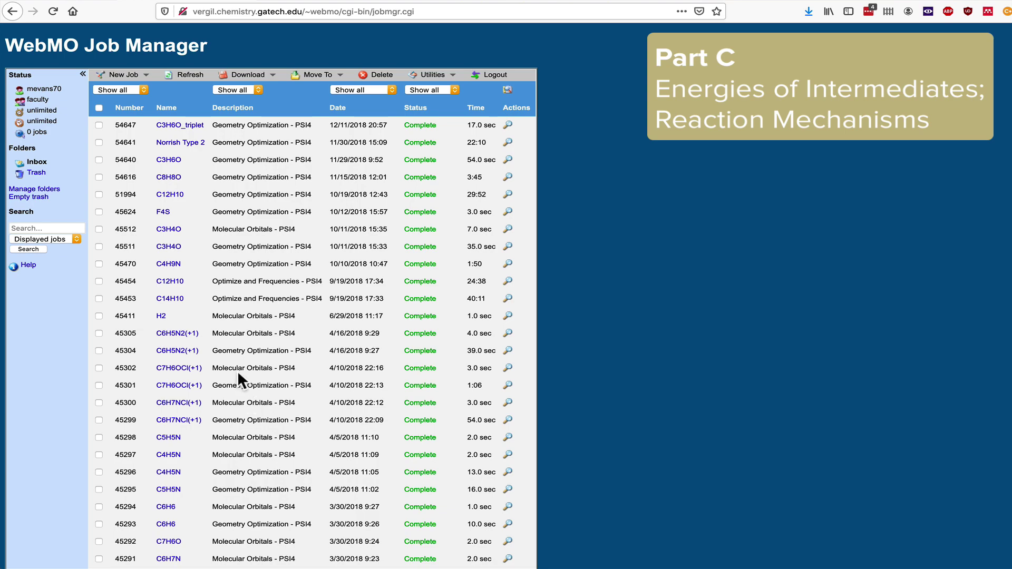
{"action": "scroll", "coordinate": [233, 367], "scroll_direction": "down", "scroll_amount": 6}
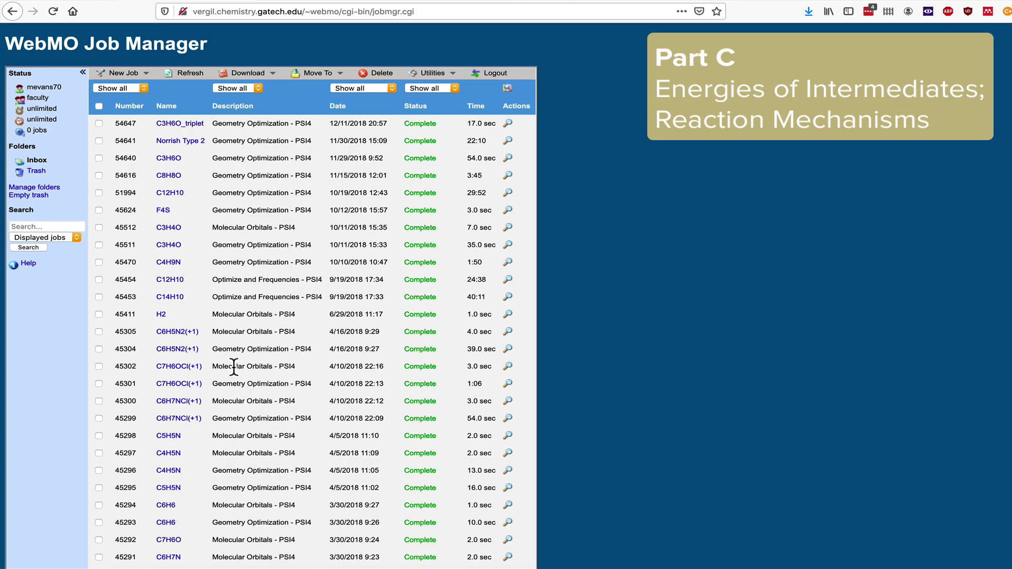
{"action": "scroll", "coordinate": [234, 366], "scroll_direction": "down", "scroll_amount": 1}
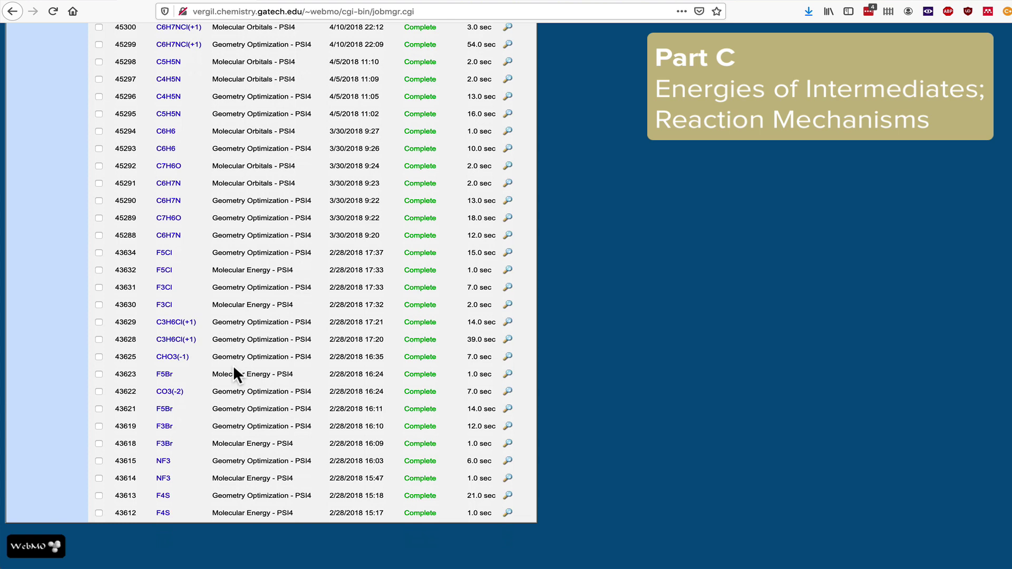
{"action": "left_click", "coordinate": [185, 323]}
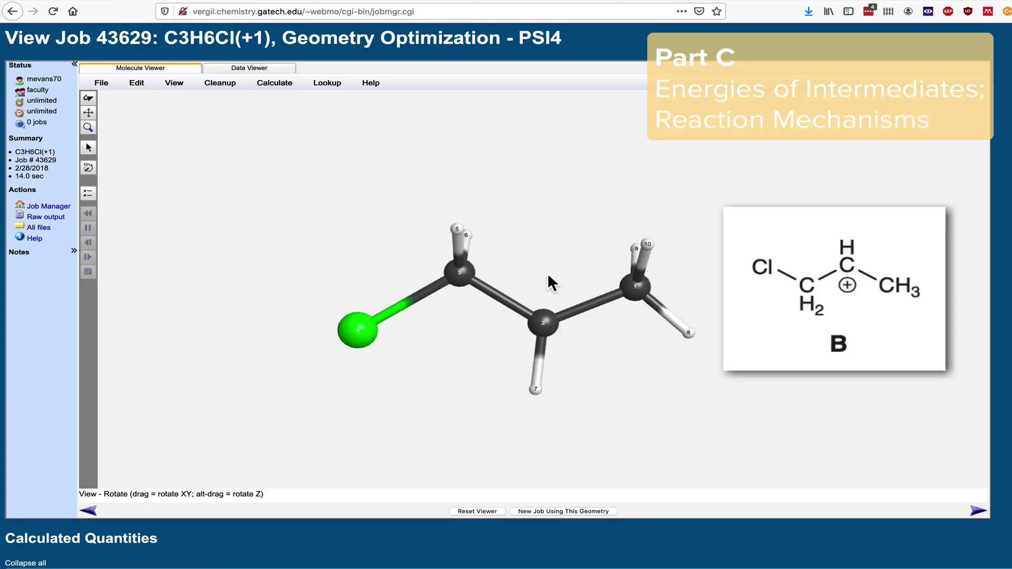
{"action": "left_click_drag", "start_coordinate": [478, 371], "coordinate": [532, 336]}
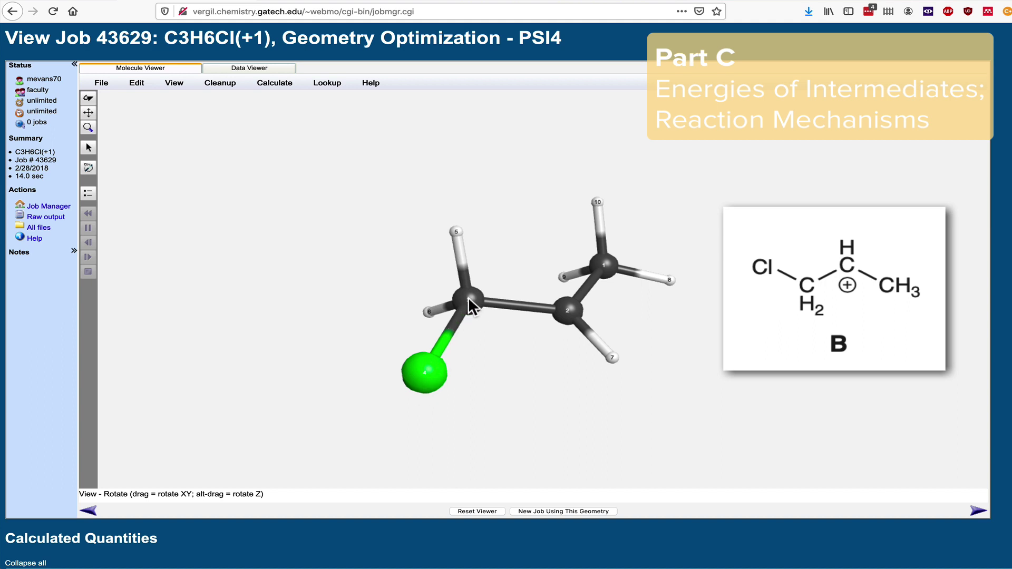
{"action": "left_click_drag", "start_coordinate": [630, 325], "coordinate": [562, 299]}
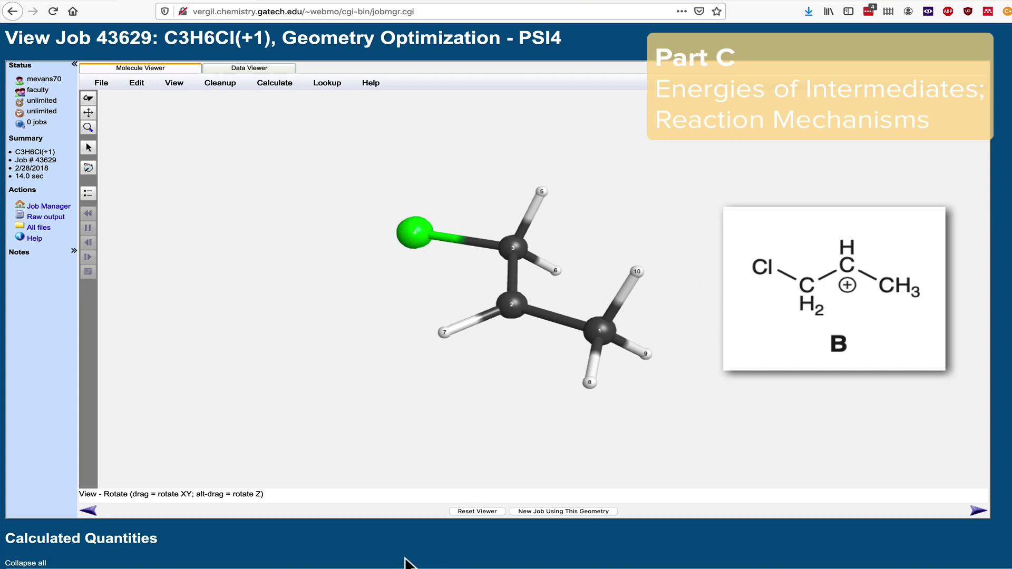
{"action": "scroll", "coordinate": [406, 563], "scroll_direction": "down", "scroll_amount": 5}
{"action": "scroll", "coordinate": [406, 563], "scroll_direction": "down", "scroll_amount": 3}
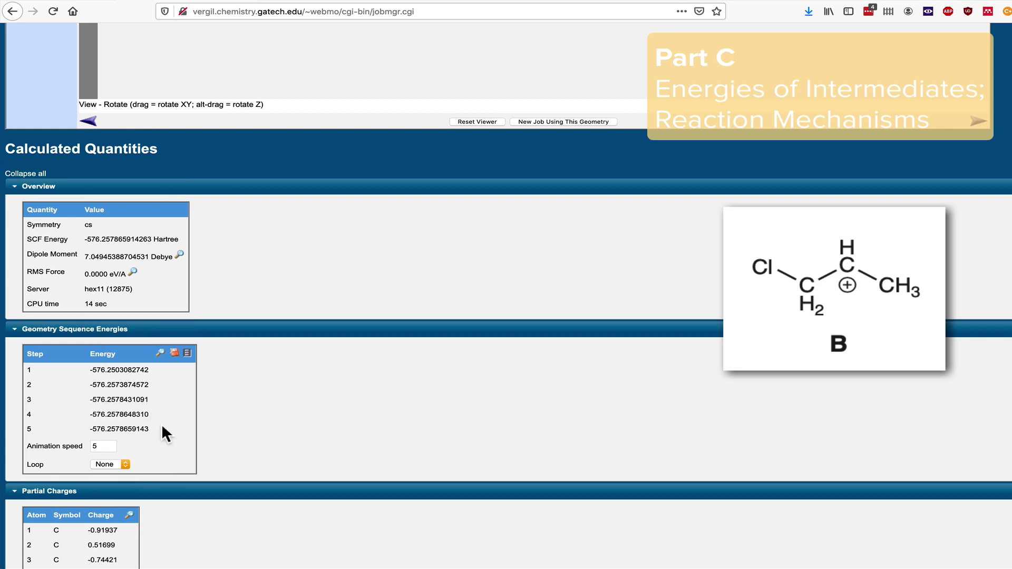
{"action": "left_click_drag", "start_coordinate": [162, 428], "coordinate": [87, 430]}
{"action": "scroll", "coordinate": [221, 435], "scroll_direction": "up", "scroll_amount": 7}
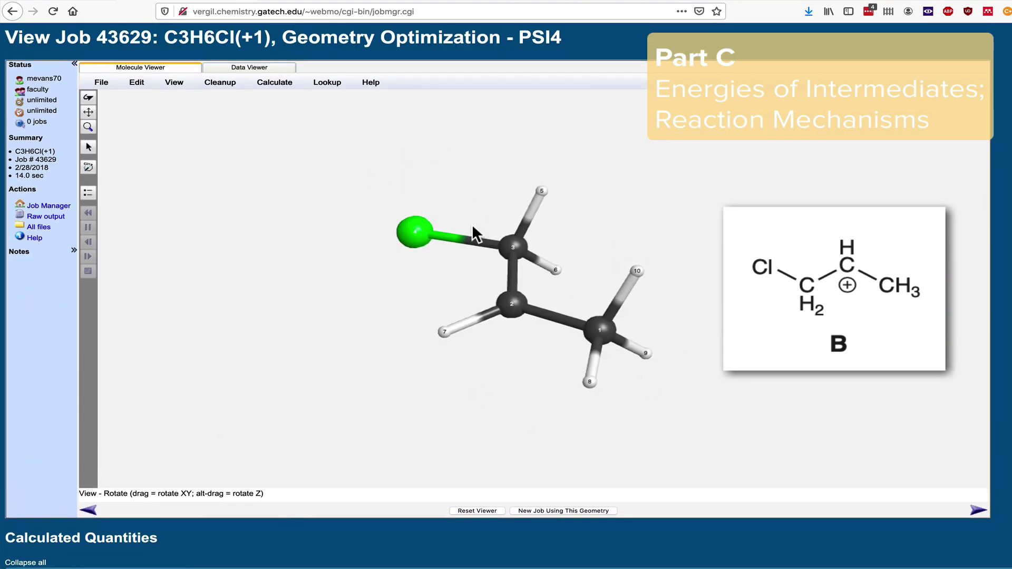
{"action": "scroll", "coordinate": [505, 537], "scroll_direction": "down", "scroll_amount": 5}
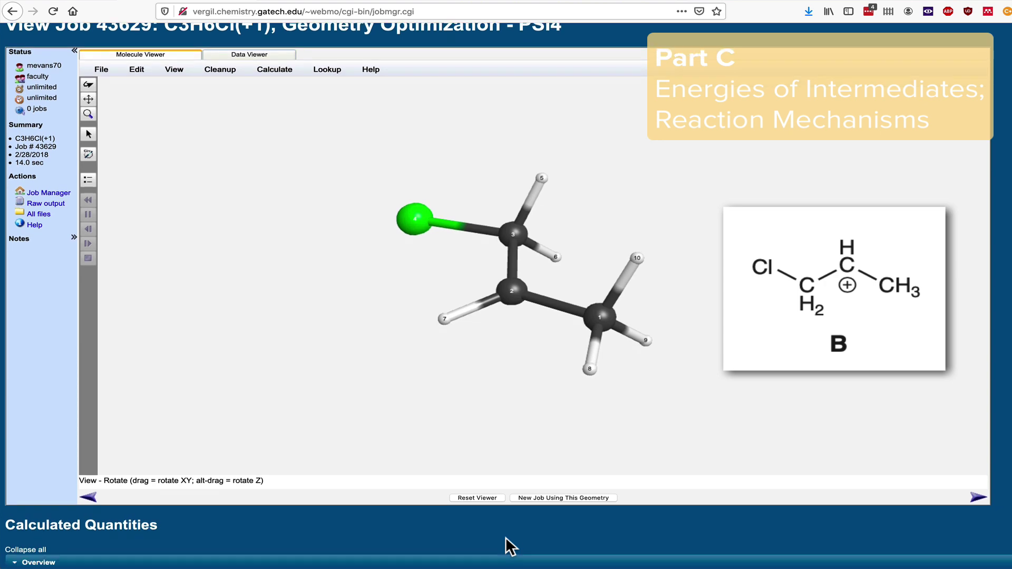
{"action": "scroll", "coordinate": [504, 537], "scroll_direction": "down", "scroll_amount": 2}
{"action": "scroll", "coordinate": [505, 537], "scroll_direction": "up", "scroll_amount": 1}
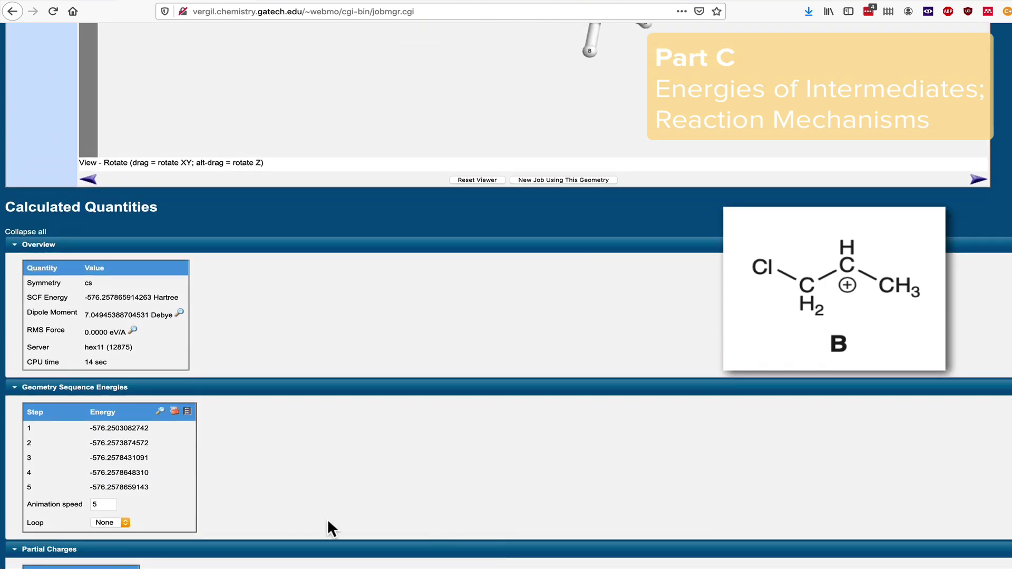
{"action": "left_click_drag", "start_coordinate": [158, 487], "coordinate": [87, 487]}
{"action": "scroll", "coordinate": [264, 472], "scroll_direction": "up", "scroll_amount": 7}
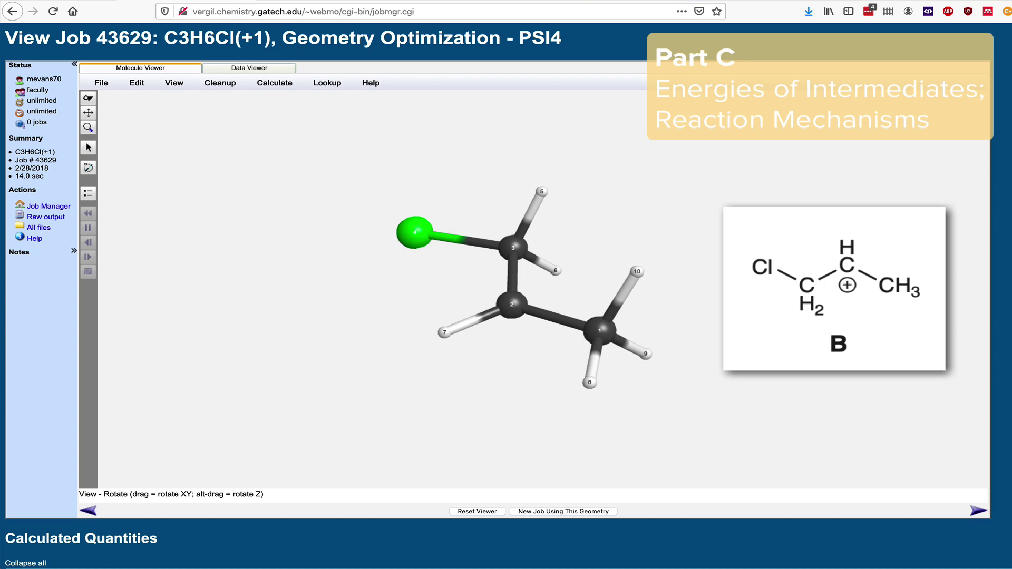
Leave job 43629's results for the Job Manager list and scroll to its bottom.
{"action": "scroll", "coordinate": [406, 561], "scroll_direction": "down", "scroll_amount": 2}
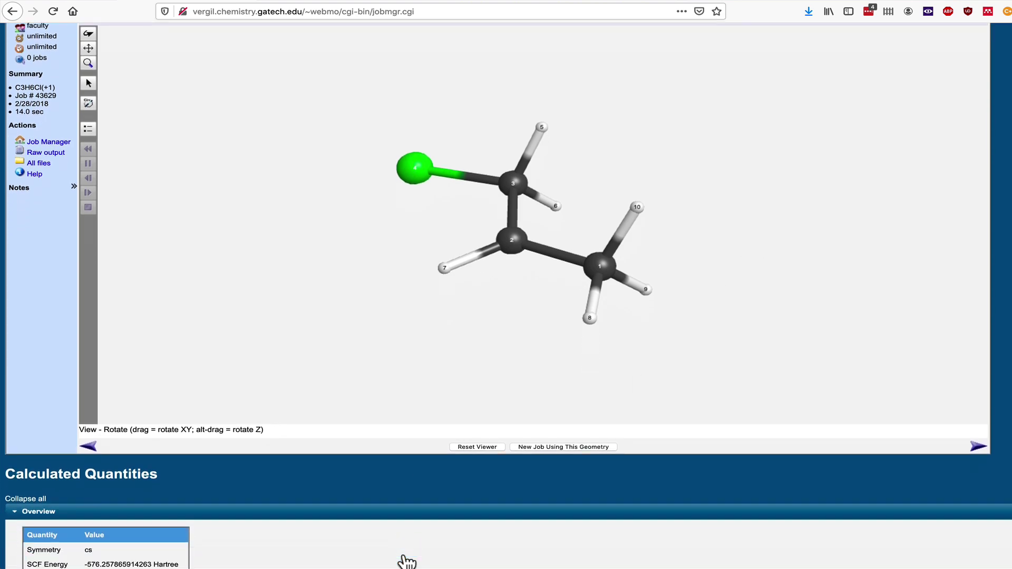
{"action": "scroll", "coordinate": [406, 560], "scroll_direction": "down", "scroll_amount": 5}
{"action": "scroll", "coordinate": [406, 560], "scroll_direction": "up", "scroll_amount": 7}
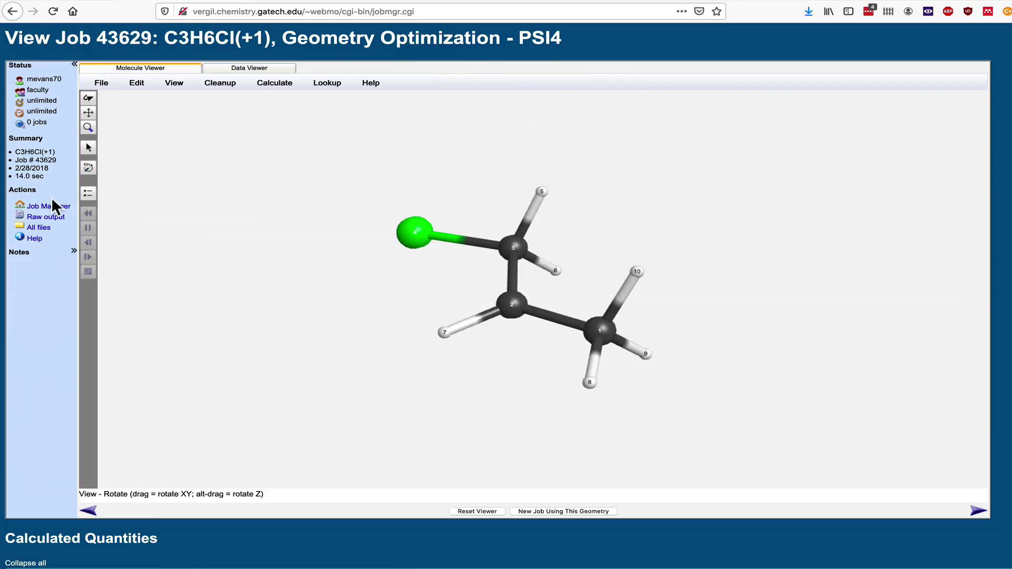
{"action": "left_click", "coordinate": [55, 217]}
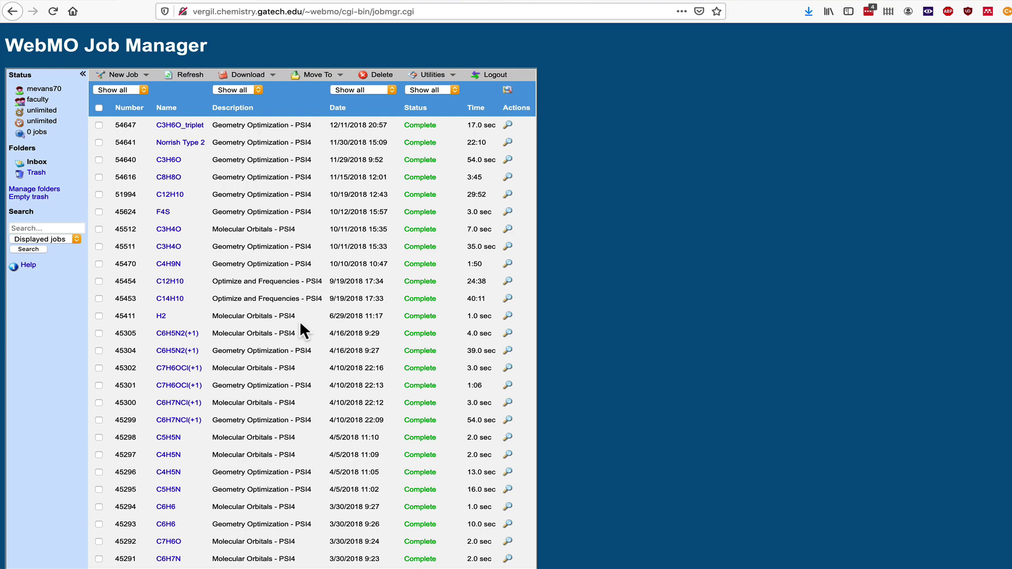
{"action": "scroll", "coordinate": [299, 320], "scroll_direction": "down", "scroll_amount": 4}
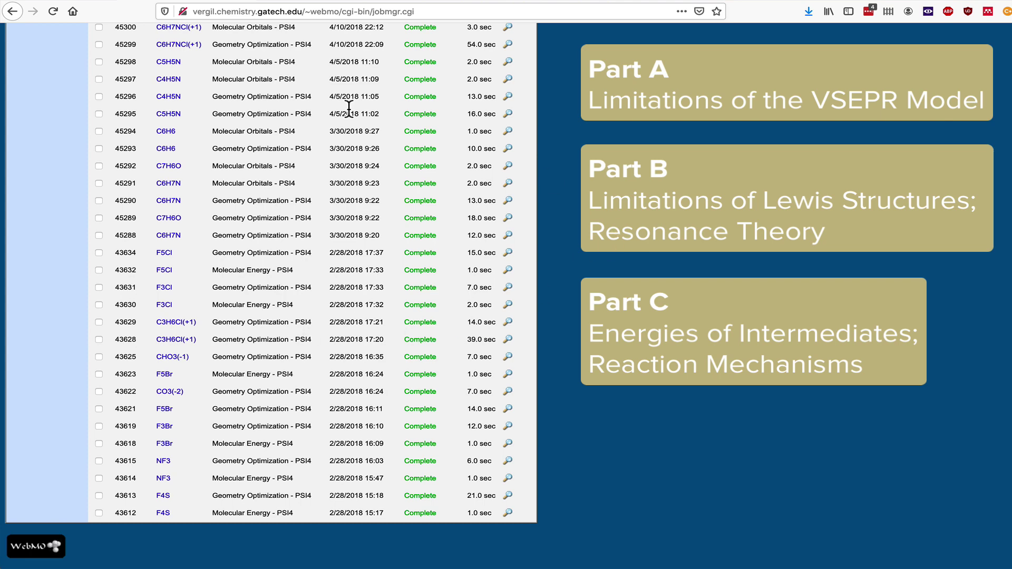
Highlight the 2/28/2018 job rows from F5Cl up to F4S.
{"action": "scroll", "coordinate": [702, 298], "scroll_direction": "up", "scroll_amount": 10}
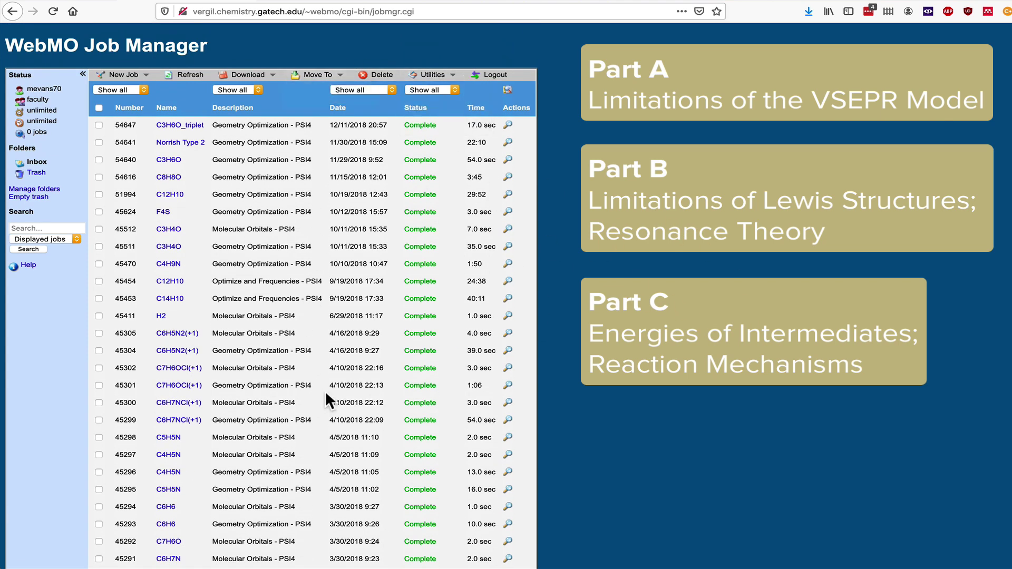
{"action": "scroll", "coordinate": [464, 391], "scroll_direction": "down", "scroll_amount": 1}
{"action": "scroll", "coordinate": [597, 377], "scroll_direction": "down", "scroll_amount": 7}
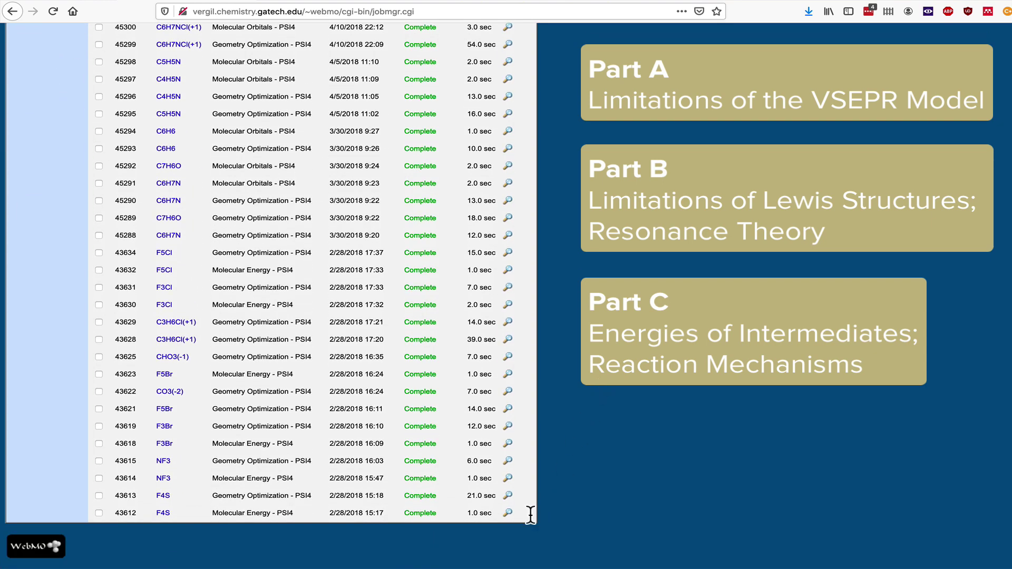
{"action": "left_click_drag", "start_coordinate": [531, 515], "coordinate": [94, 254]}
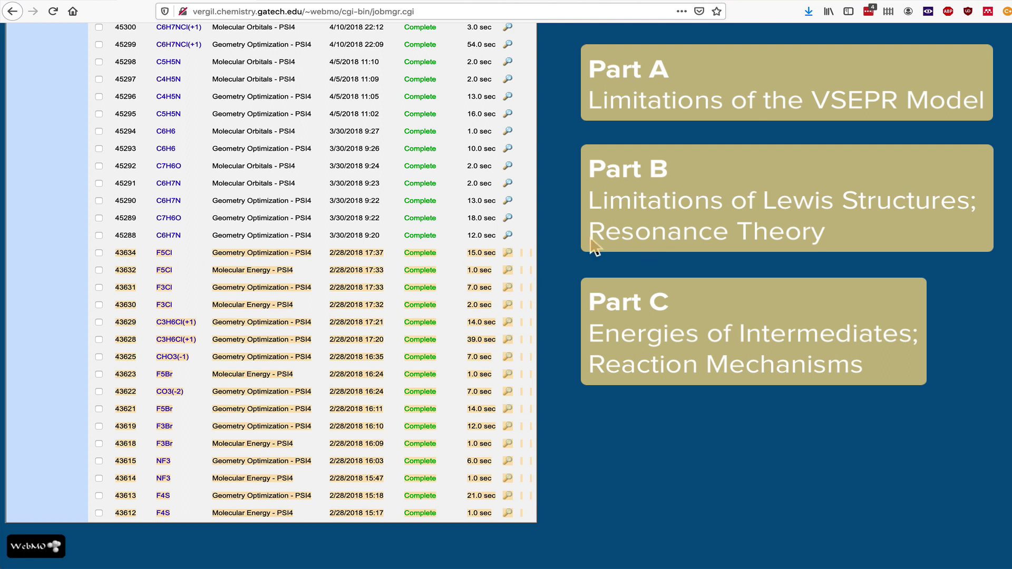